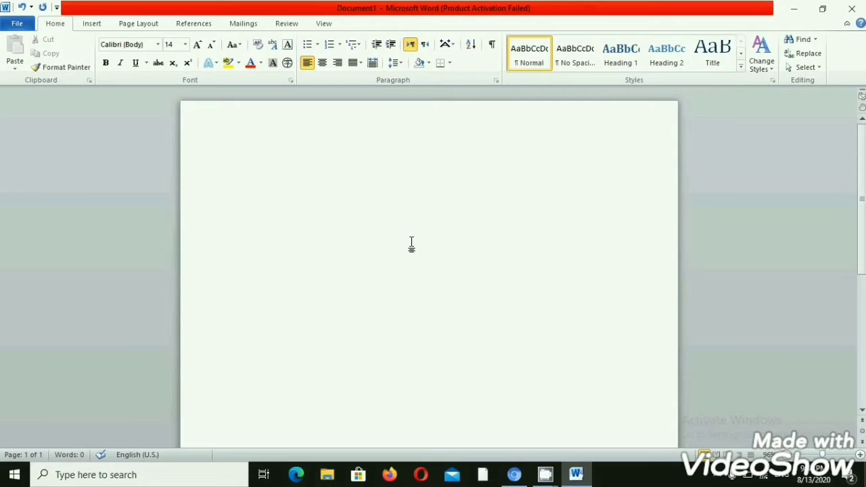
Switch the keyboard to Korean and write the consonants ㅂ ㅈ ㄷ on the first line, then return to English input.
key(super+space)
key(alt+shift)
key(alt+shift)
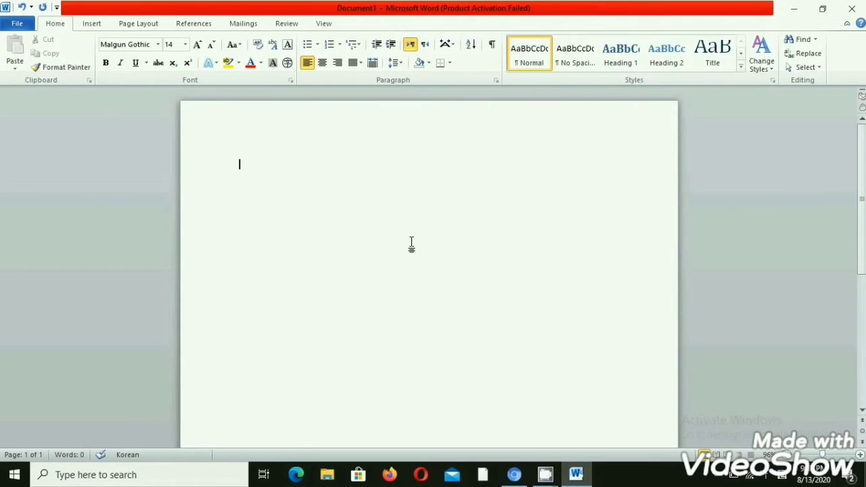
text(ㅂ)
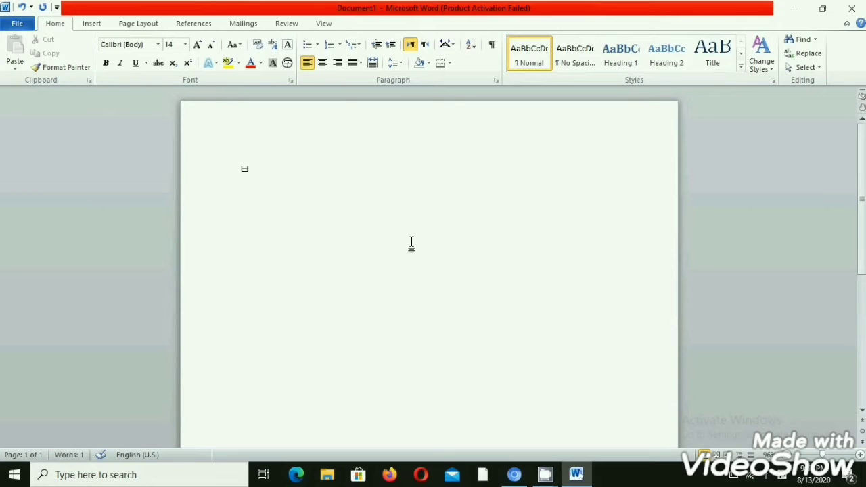
text(ㅈ)
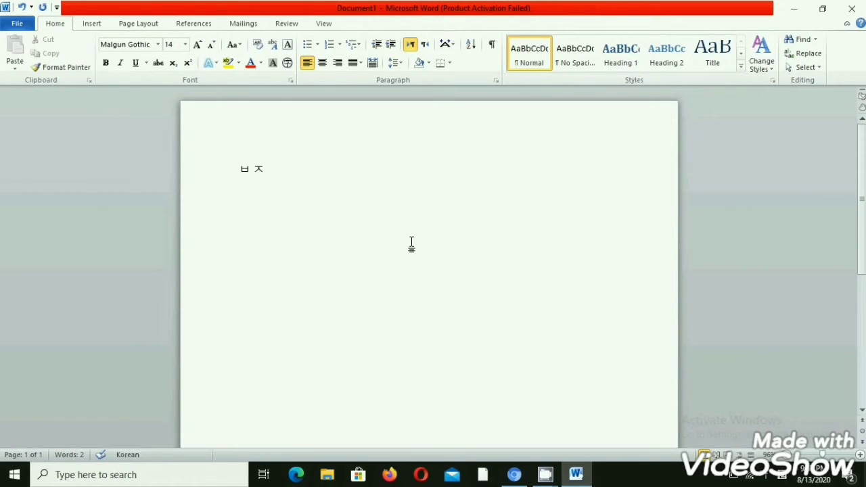
text(ㄷ)
key(alt+shift)
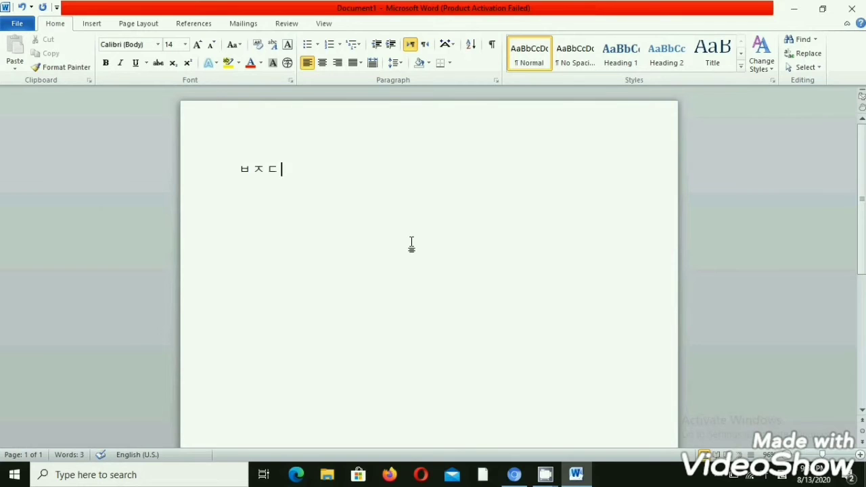
Add the Korean letters ㄱ ㅅ ㅛ to the first row, switching between English and Korean input between letters.
key(alt+shift)
text(ㄱ)
key(alt+shift)
key(alt+shift)
text(ㅅ)
key(alt+shift)
key(alt+shift)
text(ㅛ)
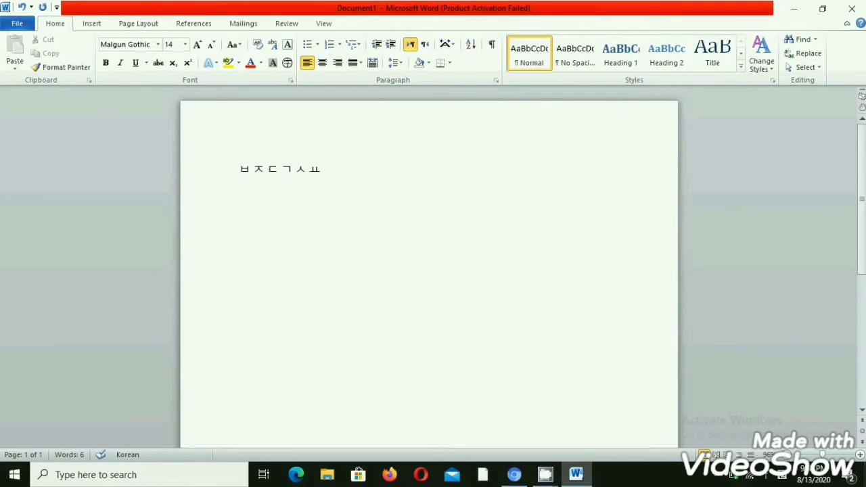
Complete the first row with the Korean vowels ㅕ ㅑ ㅐ ㅔ, switching the input language between letters.
key(alt+shift)
key(alt+shift)
text(ㅕ)
key(alt+shift)
text(ㅑ ㅐ)
key(alt+shift)
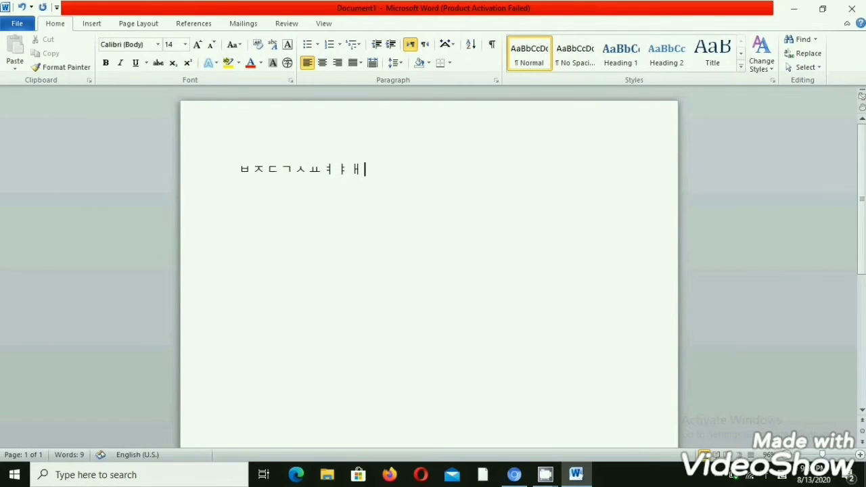
text(ㅔ)
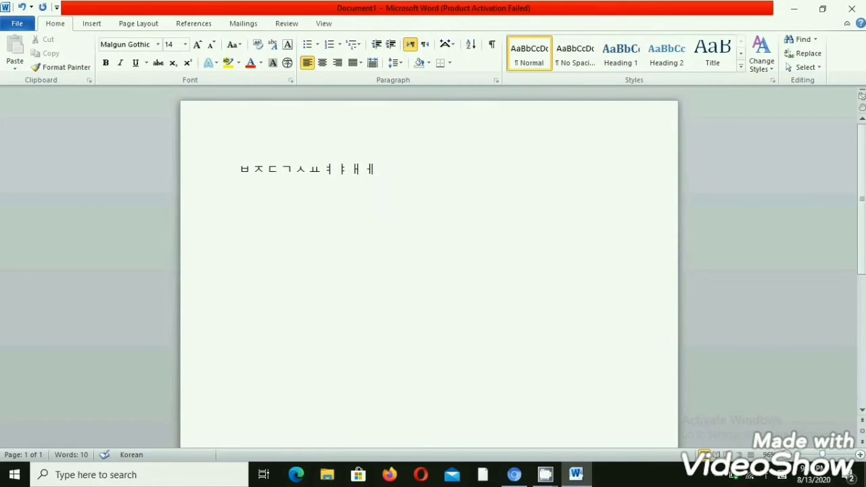
Start a second row with the Korean consonants ㅁ ㄴ ㅇ ㄹ, ending in English input.
key(Return)
text(ㅁ)
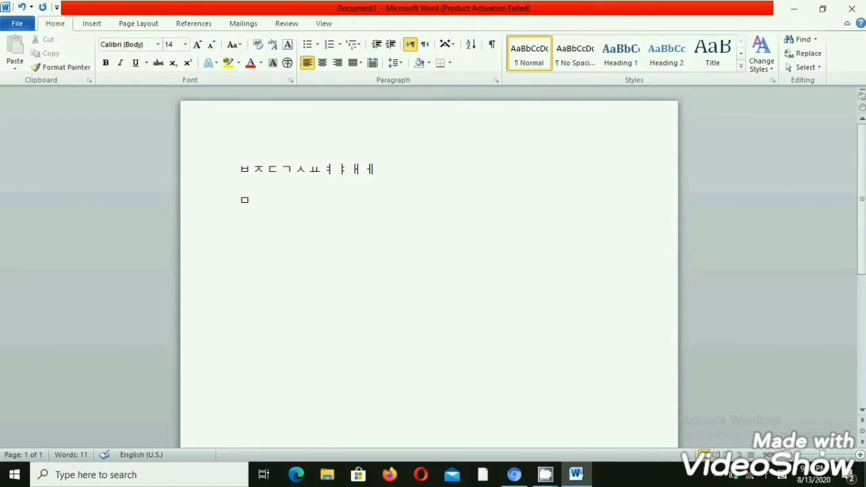
key(Hangul)
text(ㄴ)
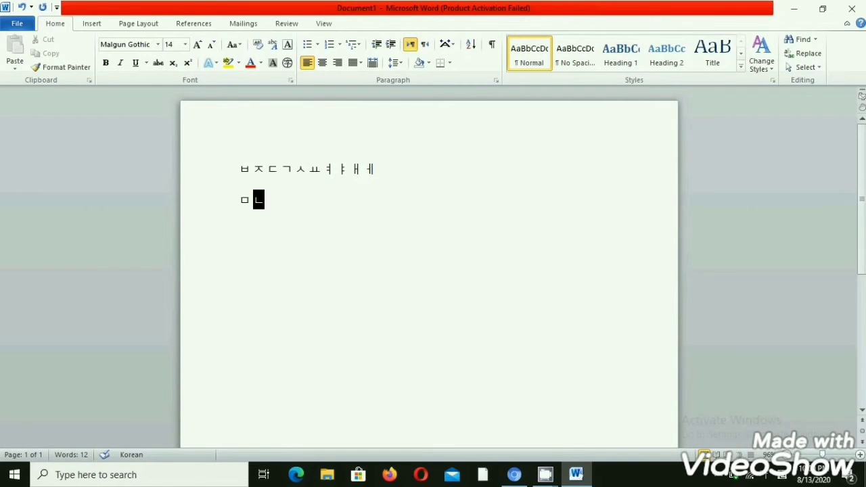
key(alt+shift)
key(alt+shift)
text(ㅇ)
key(alt+shift)
key(alt+shift)
text(ㄹ)
key(alt+shift)
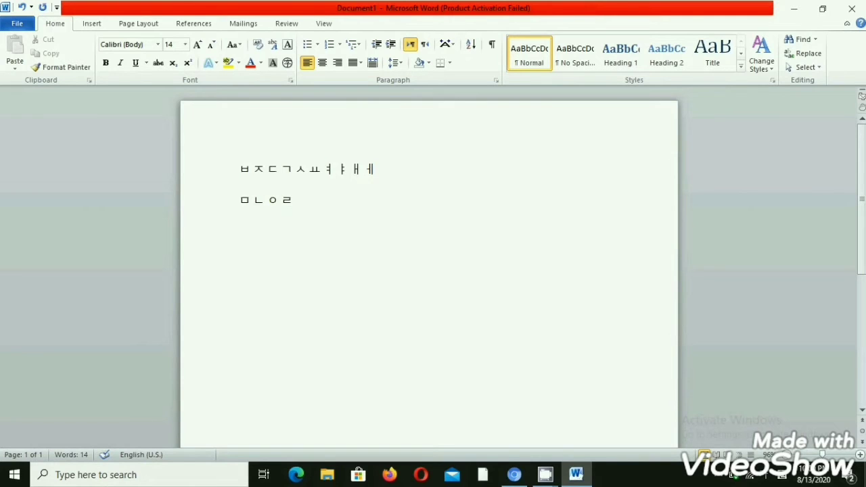
Complete the second row with the Korean letters ㅎ ㅗ ㅓ ㅏ ㅣ, switching the input language between letters.
key(alt+shift)
text(ㅎ)
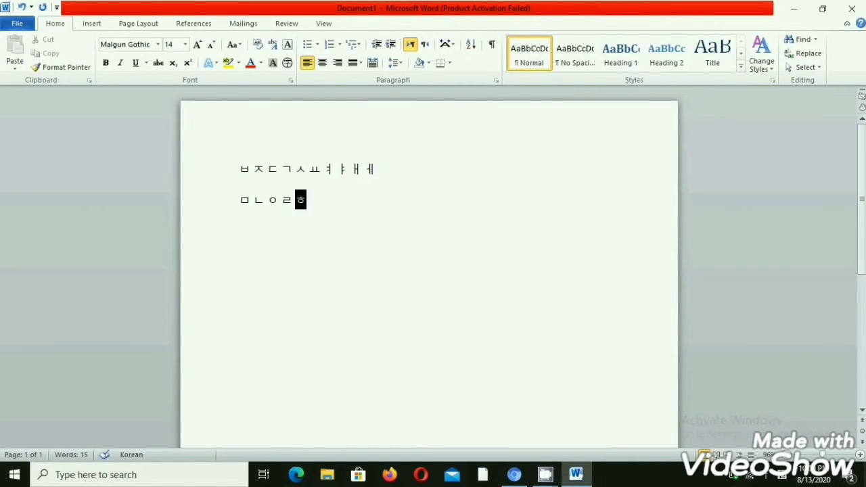
key(alt+shift)
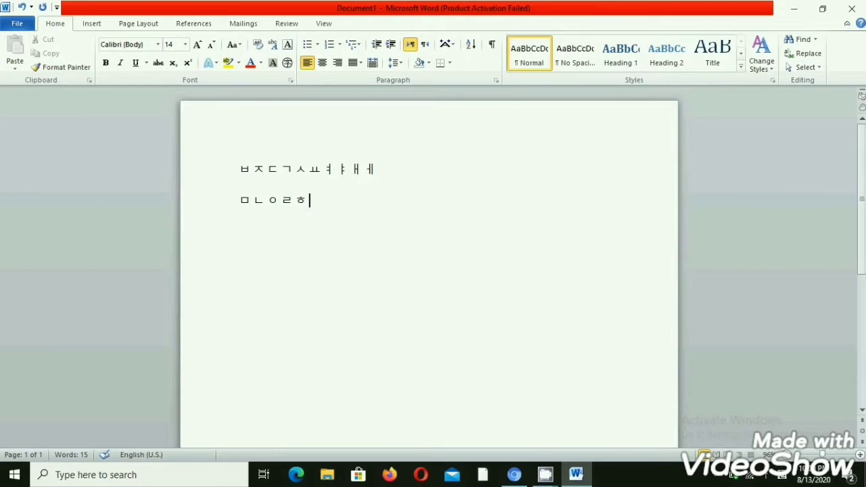
text(ㅗ)
key(alt+shift)
key(alt+shift)
text(ㅓ)
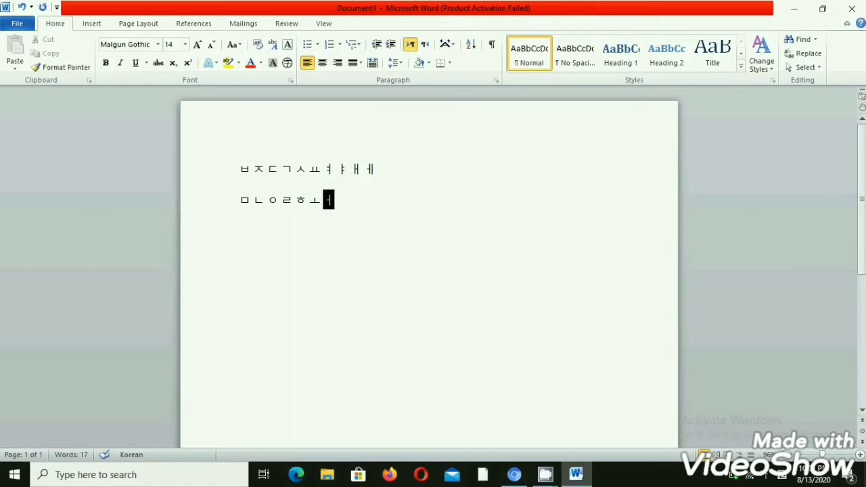
key(alt+shift)
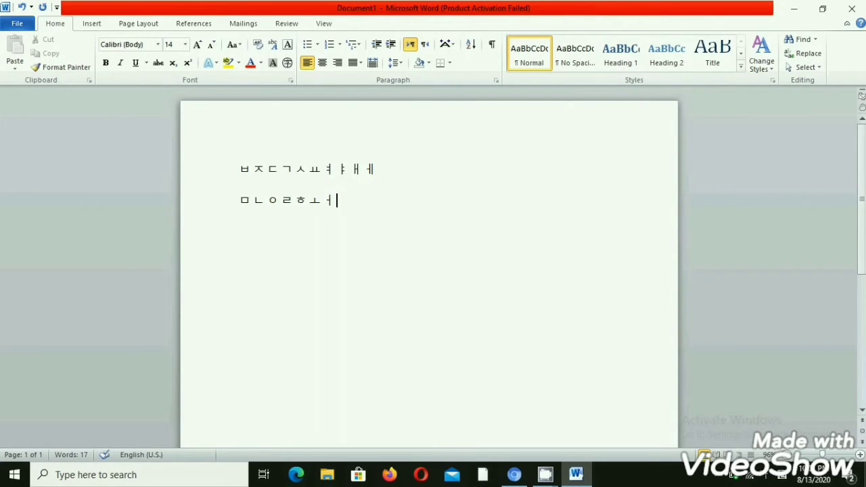
text(ㅏ)
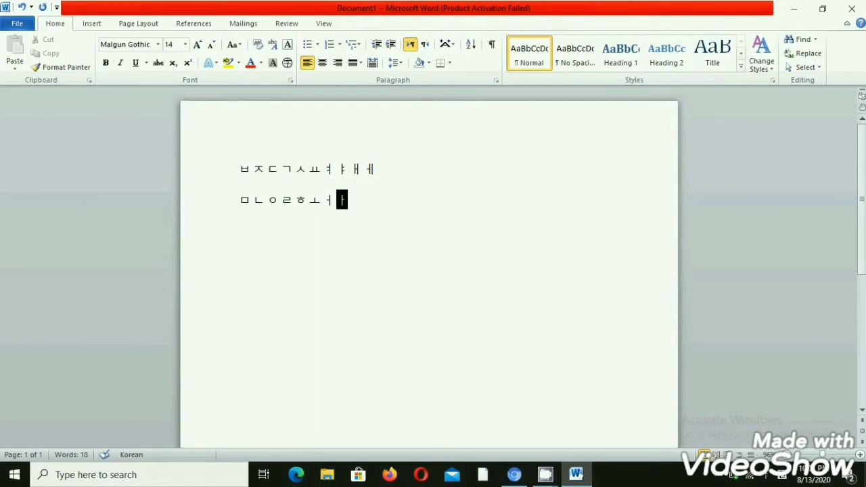
key(alt+shift)
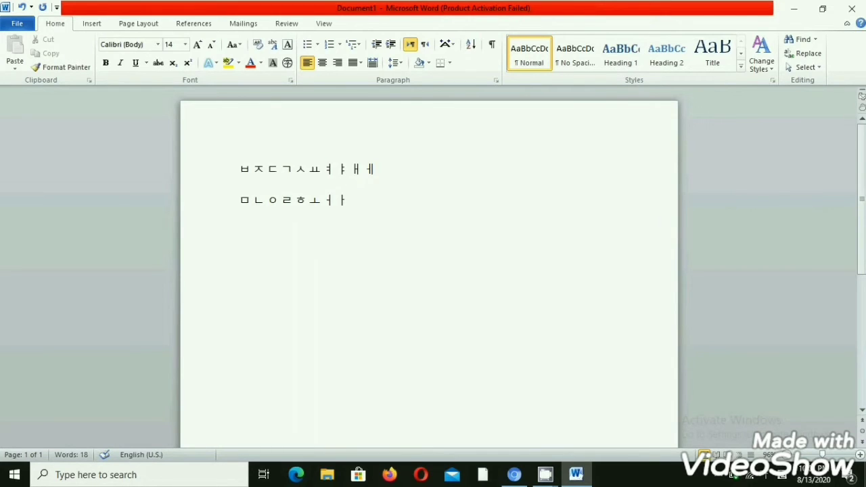
text(ㅣ)
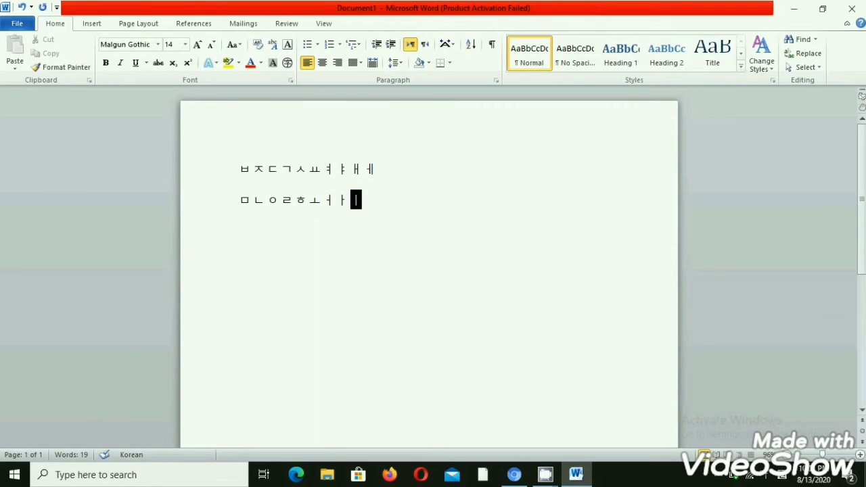
Start a third row with the Korean consonants ㅋ ㅌ ㅊ ㅍ, ending in English input.
key(Return)
key(alt+shift)
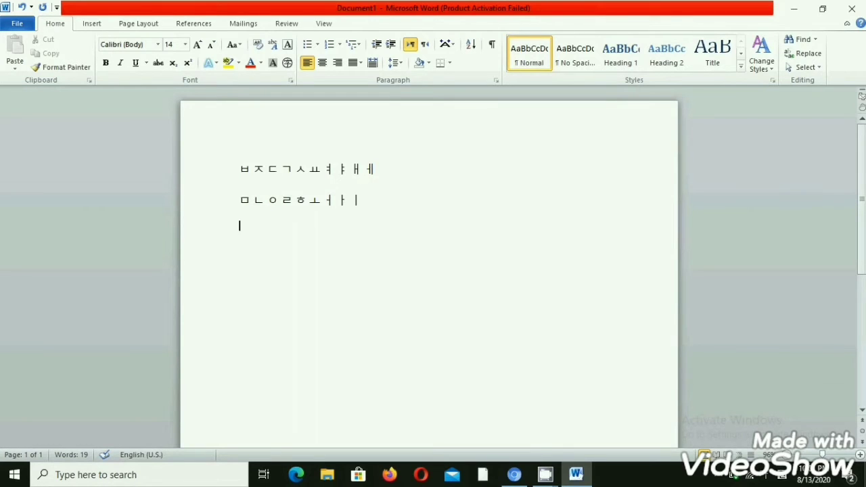
text(ㅋ)
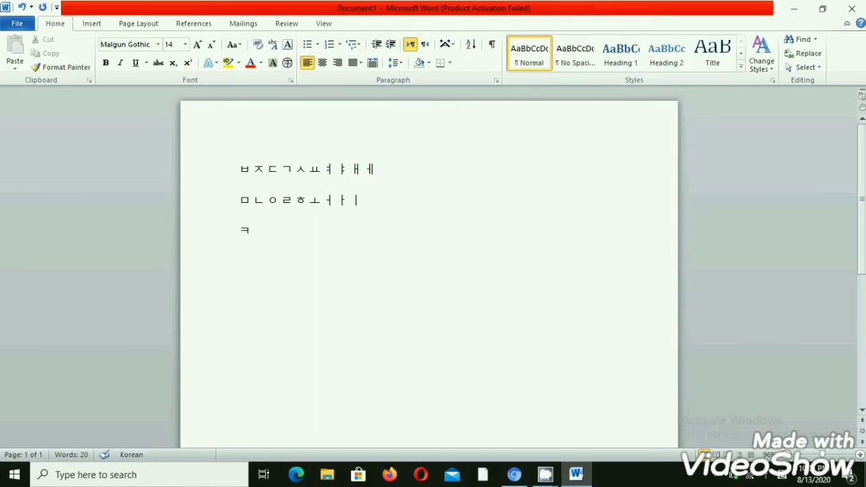
key(alt+shift)
key(alt+shift)
text(ㅌ)
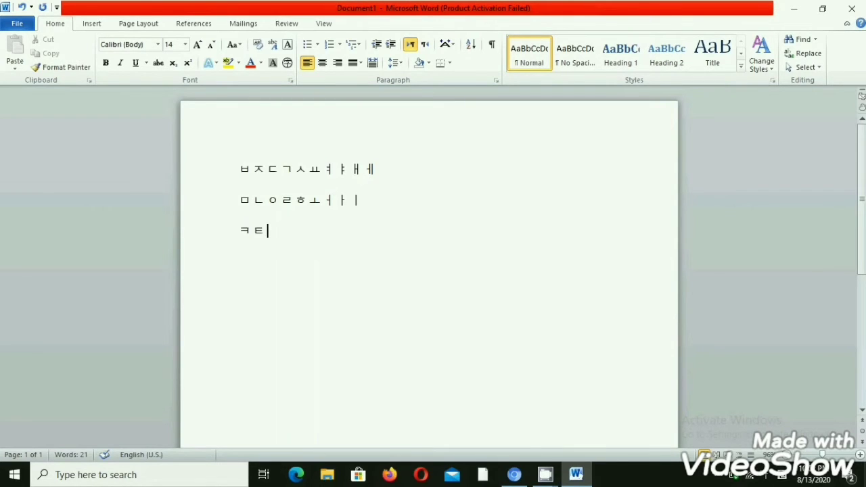
text(ㅊ)
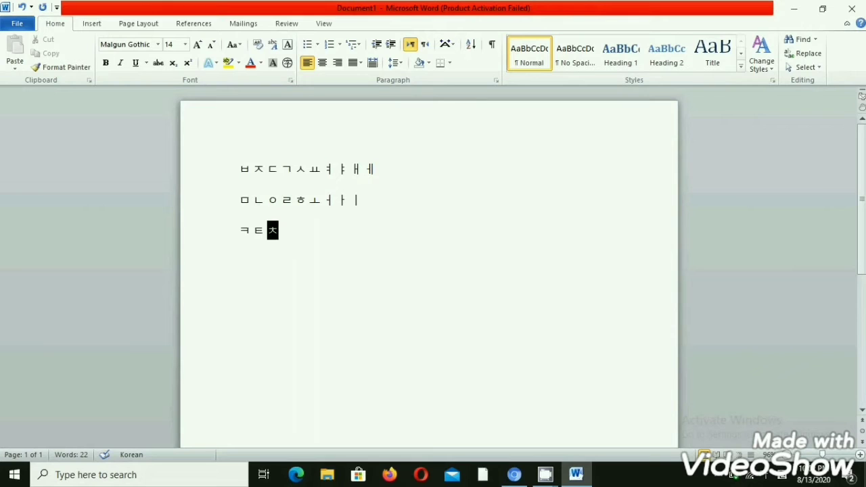
key(alt+shift)
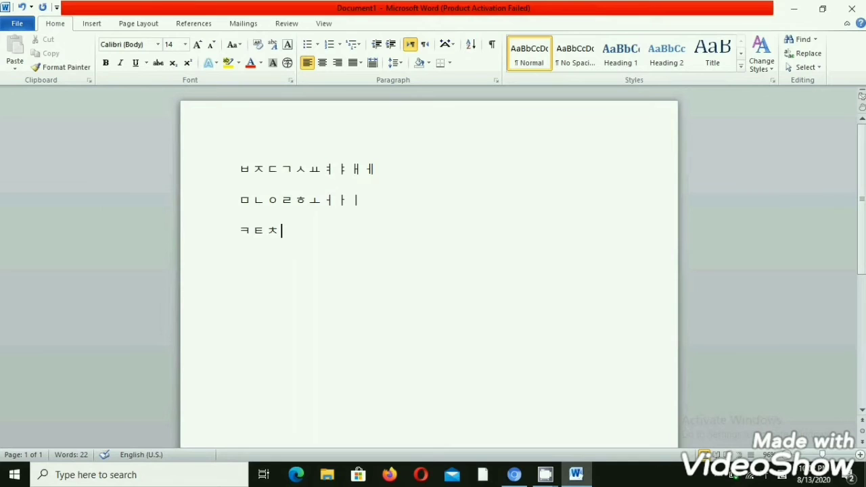
key(alt+shift)
text(ㅍ)
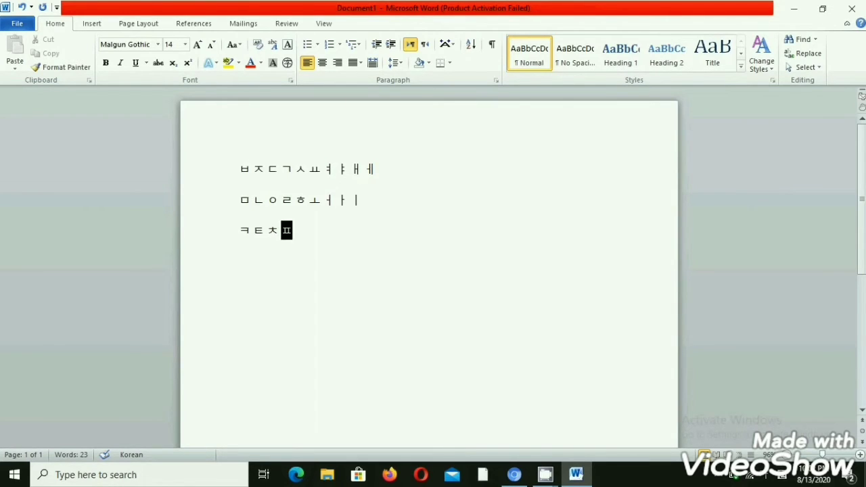
key(alt+shift)
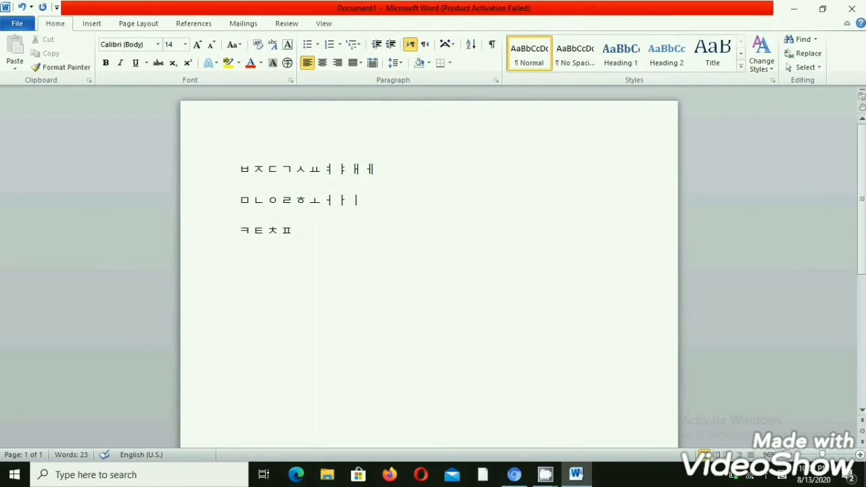
Complete the third row with the Korean vowels ㅠ ㅜ ㅡ, switching the input language between letters.
key(alt+shift)
text(ㅠ)
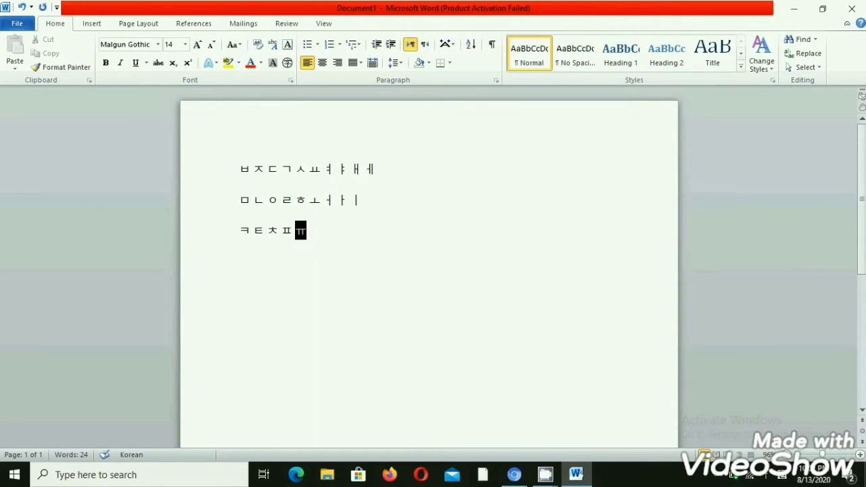
key(alt+shift)
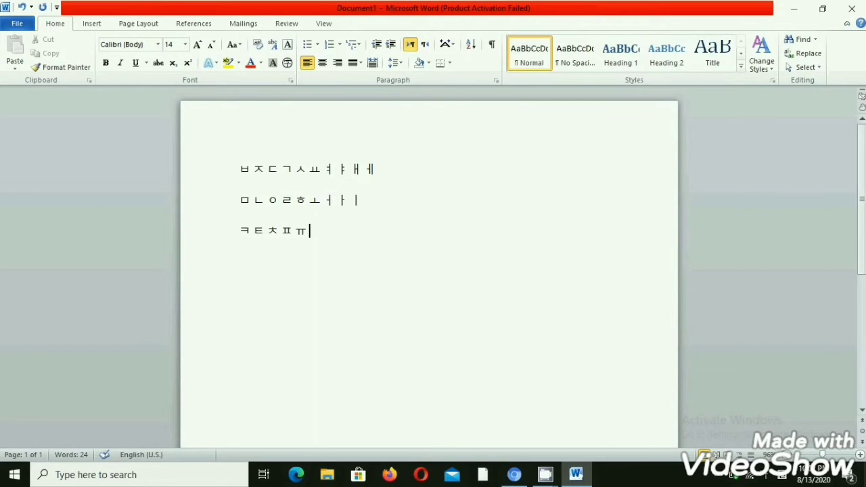
key(alt+shift)
text(ㅜ)
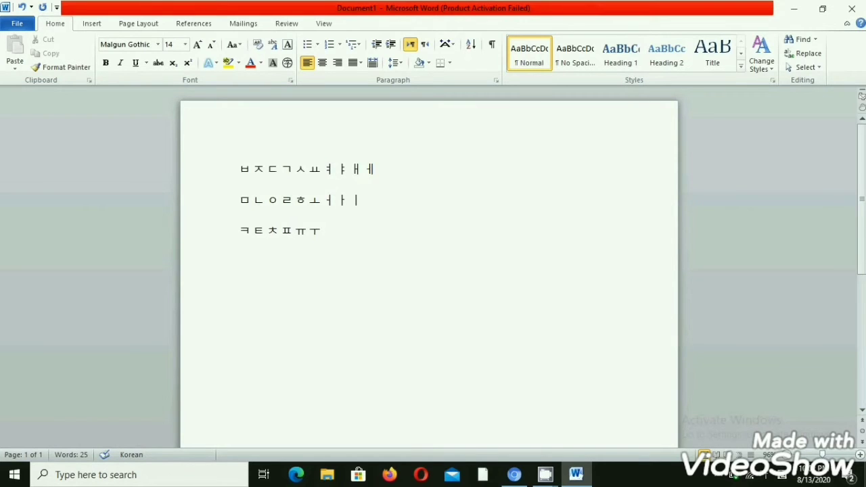
key(alt+shift)
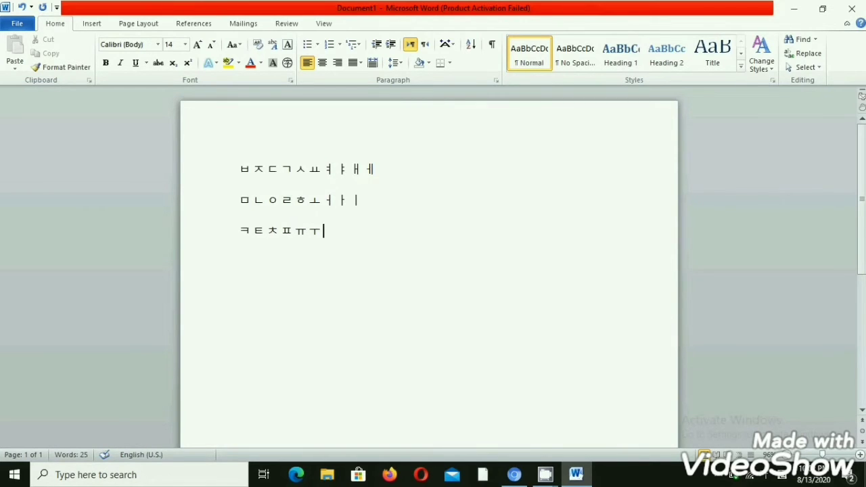
key(alt+shift)
text(ㅡ)
Write the double consonants ㅃ ㅉ ㄸ ㄲ ㅆ on a fourth row.
key(Return)
text(ㅃ)
text(ㅉ)
text(ㄸ)
text(ㄲ)
text(ㅆ 1)
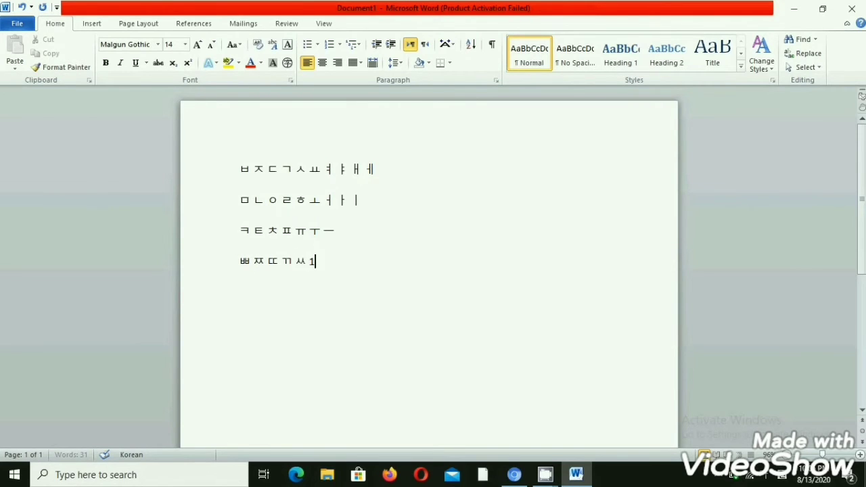
Switch the keyboard to English and write the numbers 1 2 3 4 5 6 on a new line below the double consonants.
key(alt+shift)
text(1)
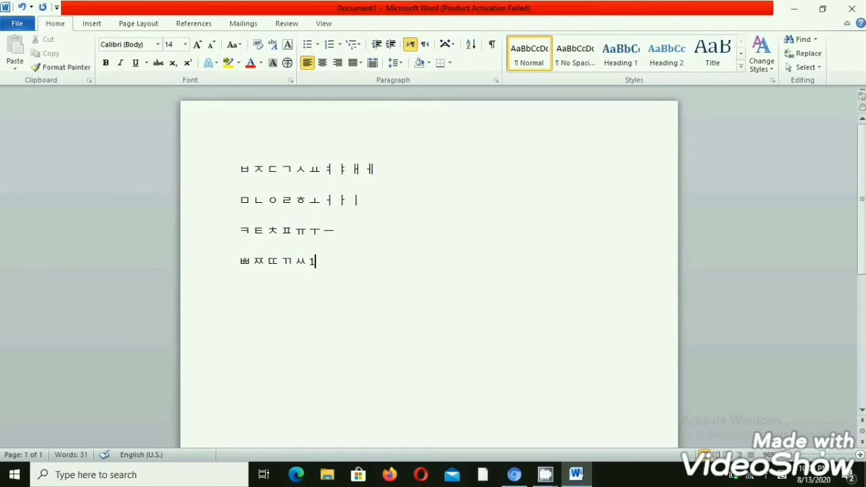
key(Return)
text(1)
text(2 3 4 5 6)
Clear the entire document and write the Korean word 저 on the first line.
key(ctrl+a)
key(Delete)
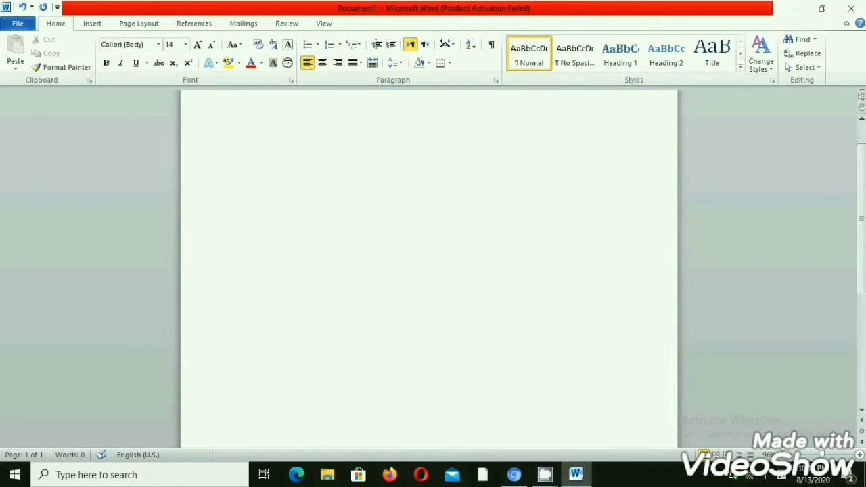
text(ㅈ)
text(ㅓ)
key(alt+shift)
Write the Korean word 우리 on a new line below 저.
key(Return)
key(BackSpace)
text(ㅇ)
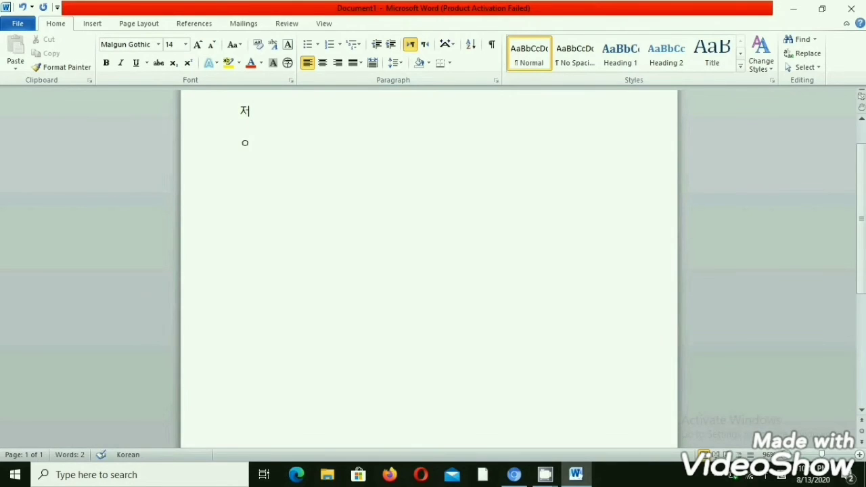
text(ㅜㄹㅣ)
key(alt+shift)
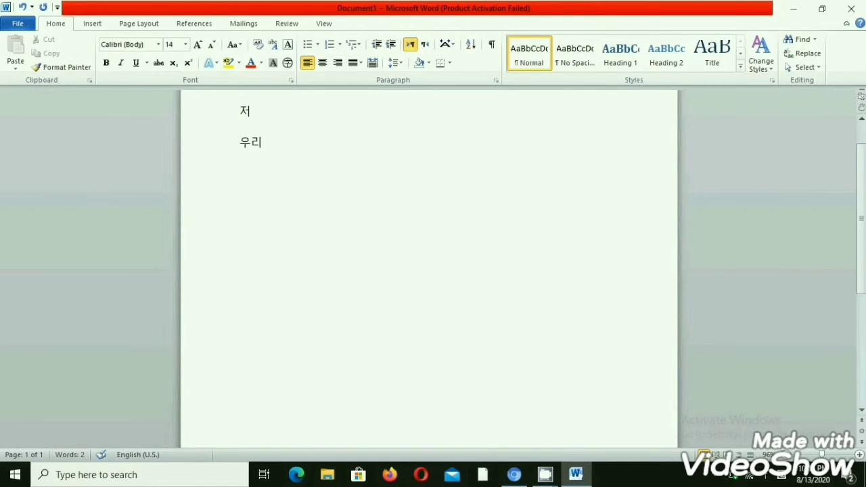
Write the Korean word 집 on a new line below 우리.
key(Return)
text(ㅈㅣㅂ)
key(alt+shift)
Write the Korean word 가다 on a new line below 집.
key(Return)
text(가)
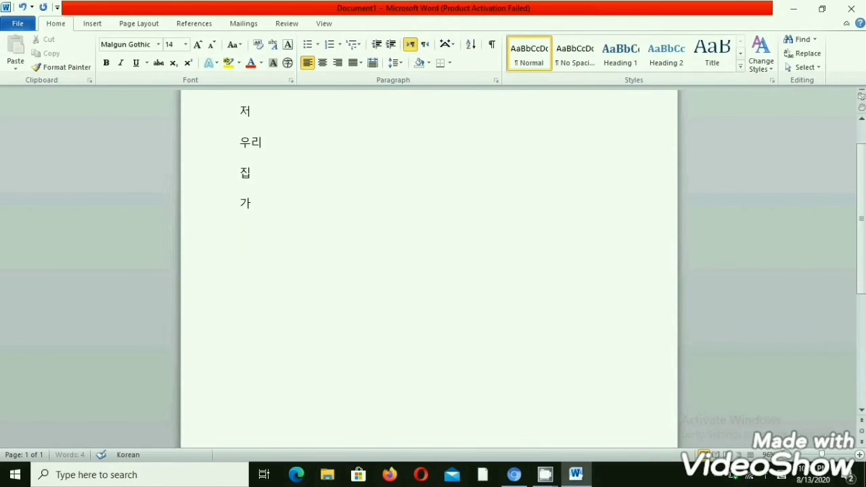
text(ㄷㅏ)
key(alt+shift)
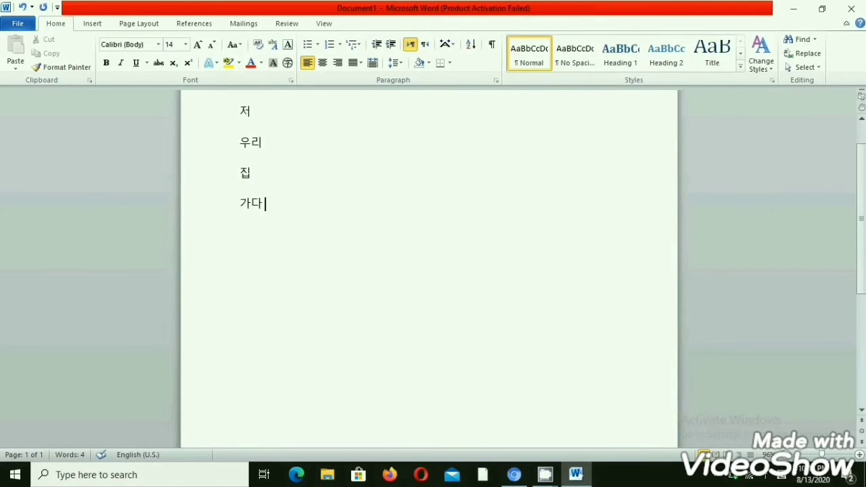
Write the Korean word 그다 on a new line below 가다.
key(Return)
key(alt+shift)
text(ㄱ)
text(다)
key(alt+shift)
Write the Korean word 이뻐여 on a new line below 그다.
text(이)
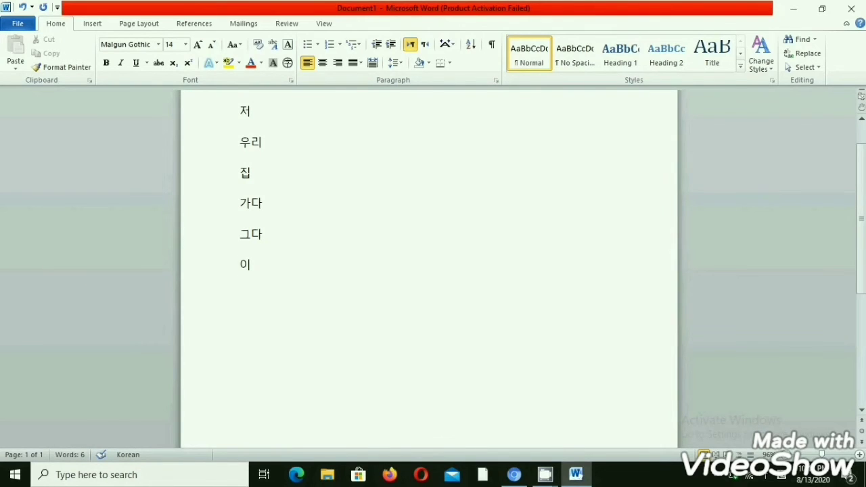
text(ㅃ)
text(ㅓ)
text(여)
key(Right)
Write the Korean word 공부하다 on a new line below 이뻐여.
key(Return)
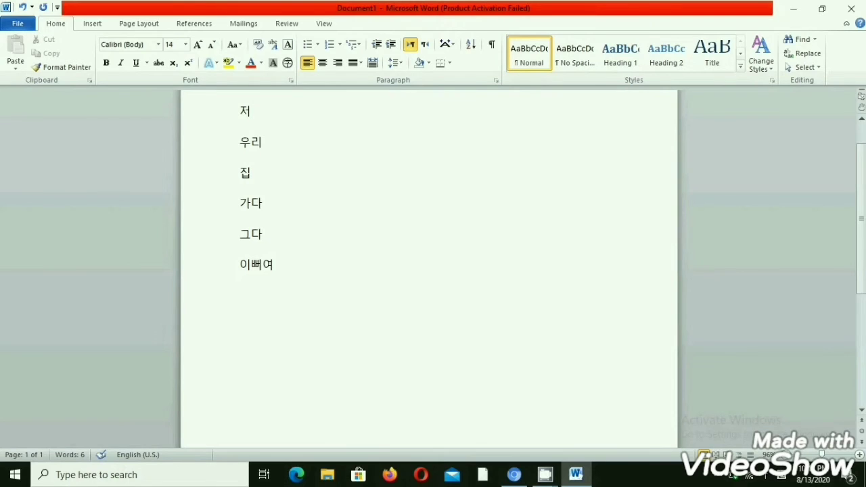
text(ㄱ)
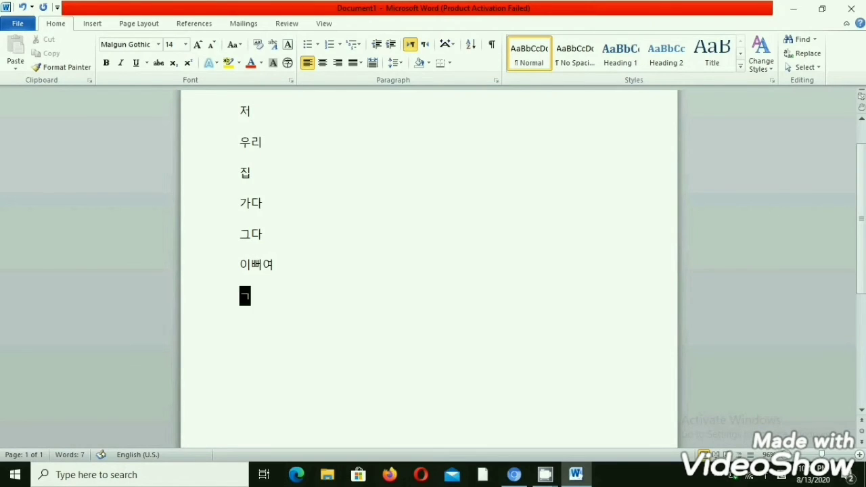
text(ㅗㅇ)
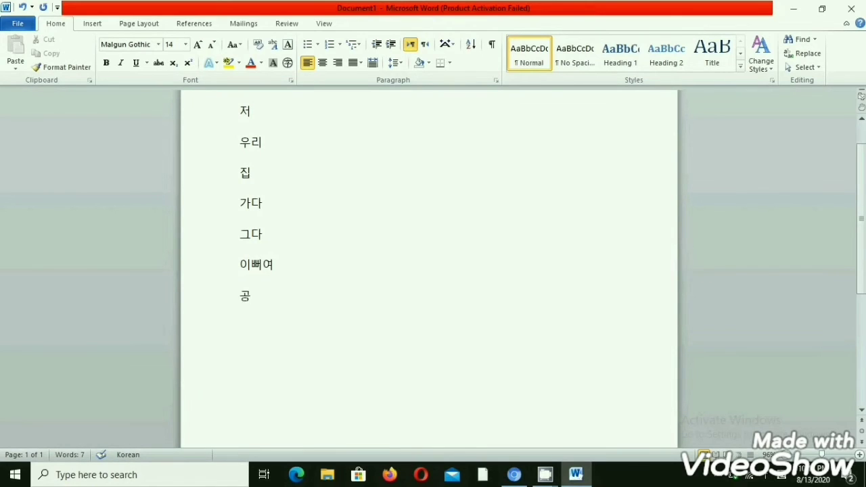
text(ㅂㅜㅎㅏㄷㅏ)
key(alt+shift)
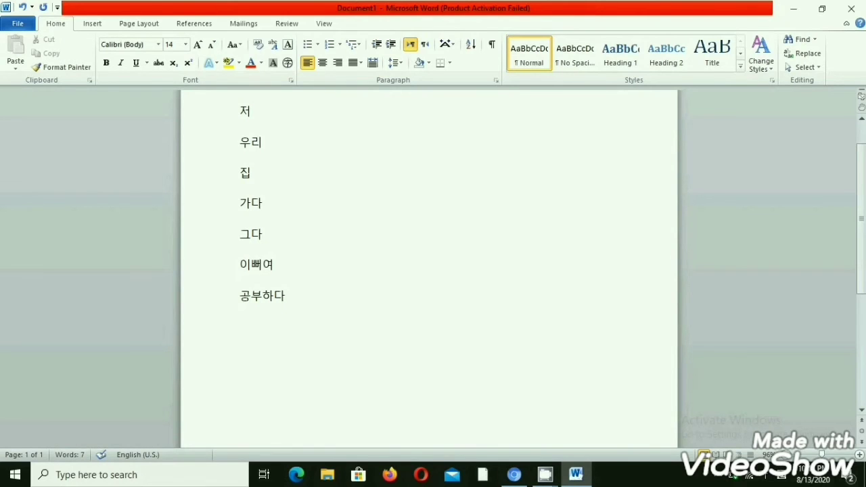
Write the Korean word 여리합니다 on a new line below 공부하다.
key(Return)
text(여)
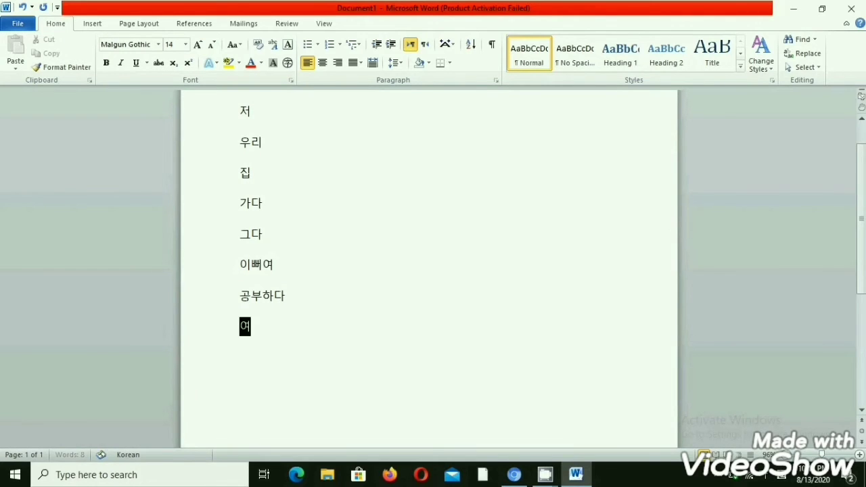
text(ㄹㅣ하ㅂ닏)
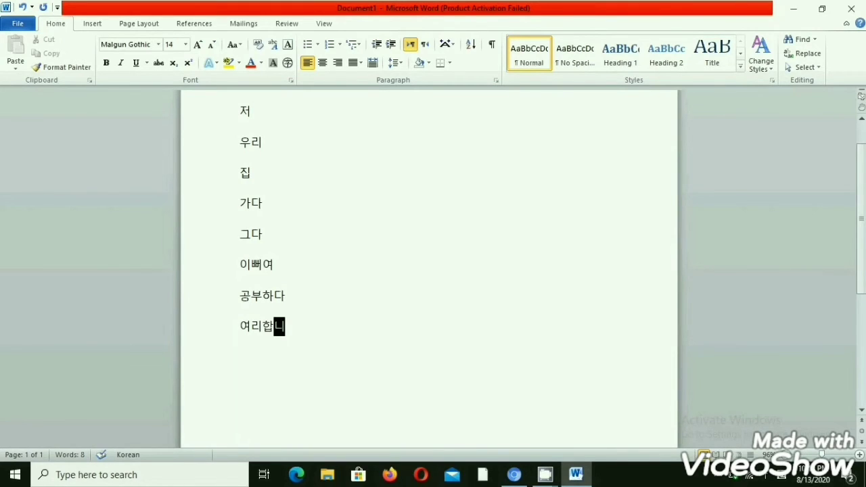
text(ㅏ)
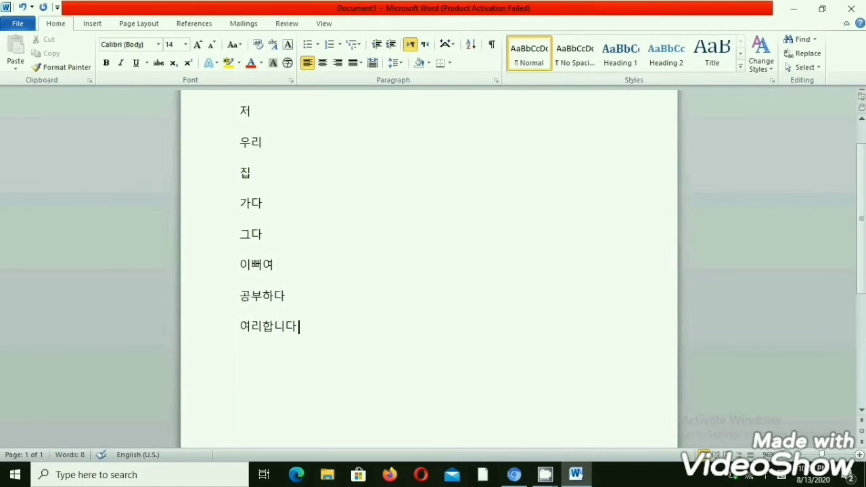
Leave a blank line below 여리합니다 and start a Korean sentence with 우리는 매일.
key(Return)
key(Return)
text(우리는)
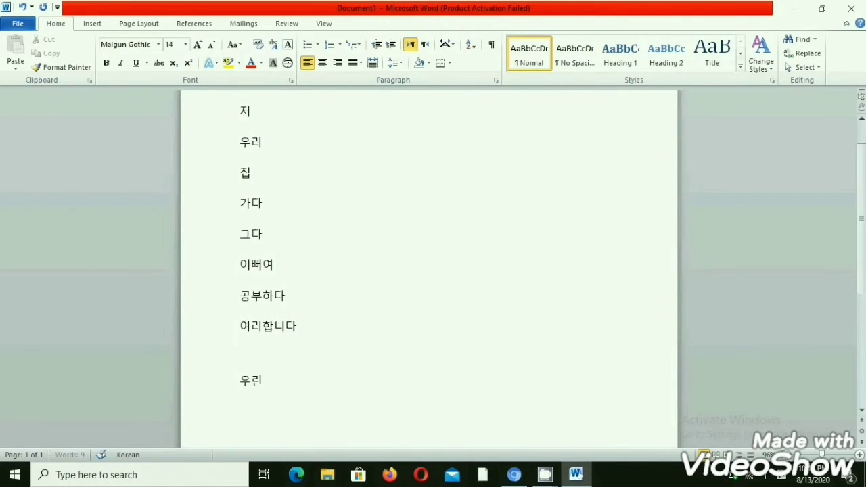
key(alt+shift)
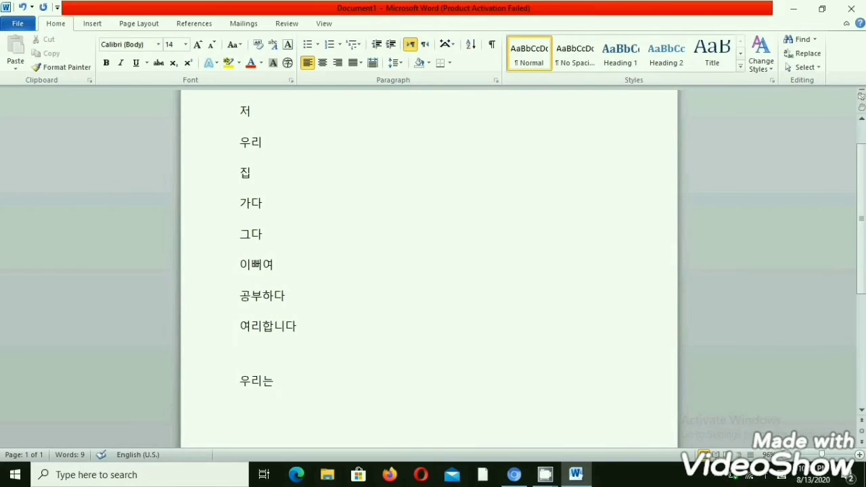
key(alt+shift)
text(매)
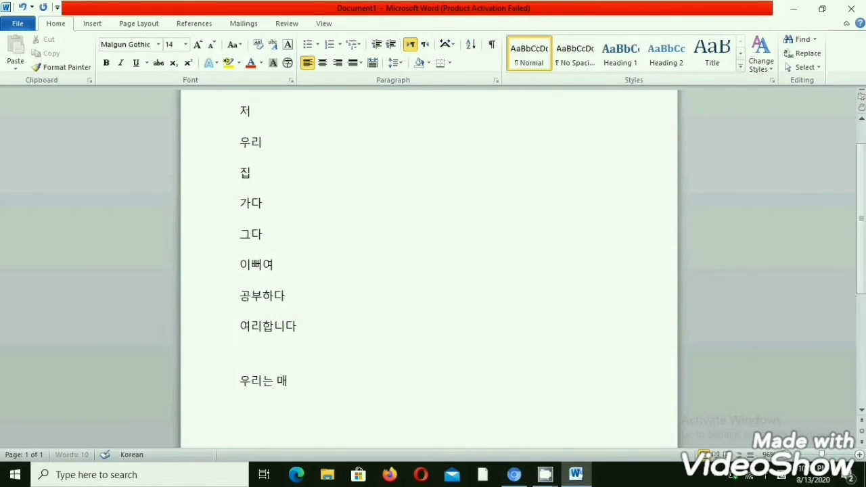
text(ㅇㅣㄹ)
key(alt+shift)
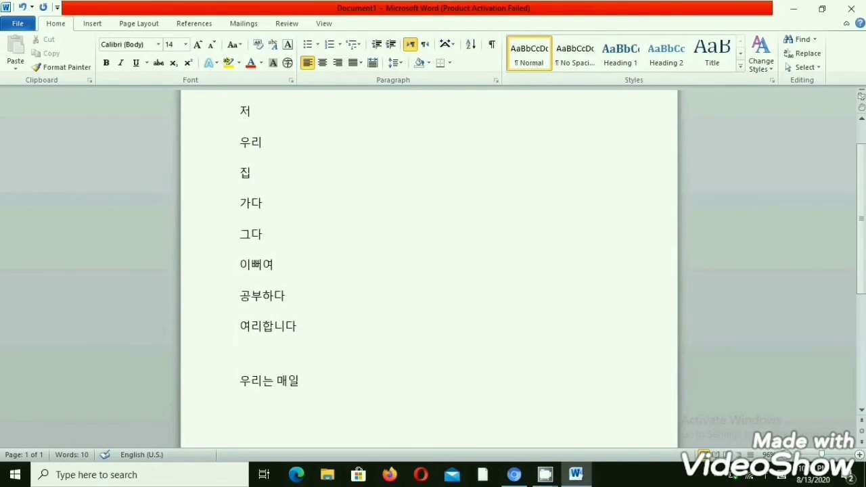
Complete the sentence after 우리는 매일 with 우유를 마십니다 and a full stop.
text(우유)
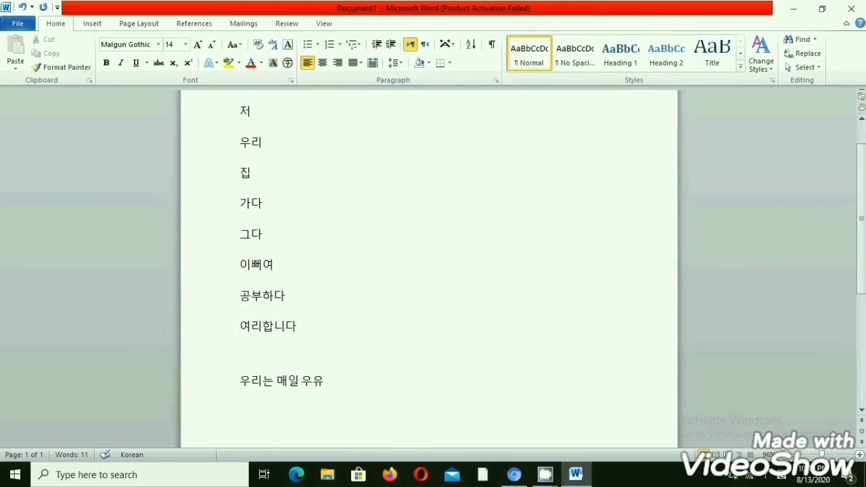
text(ㄹㅡㄹ)
key(alt+shift)
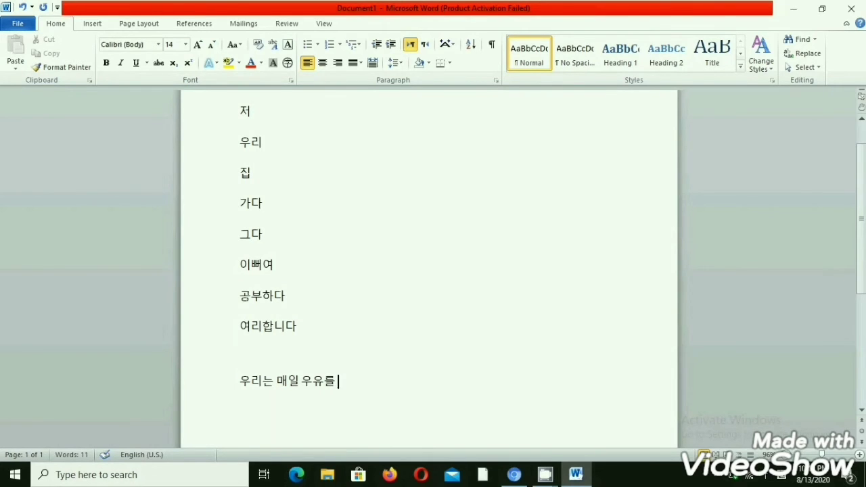
key(alt+shift)
text(ㅁㅏ)
text(ㅅㅣ)
text(ㅂ)
text(니다)
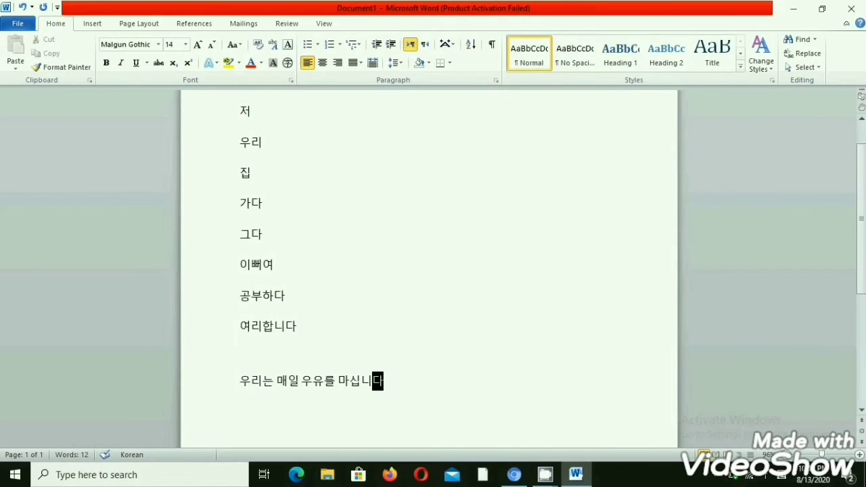
key(alt+shift)
text(.)
Start a second sentence on a new line with the teacher's given name in Korean.
key(Return)
text(미)
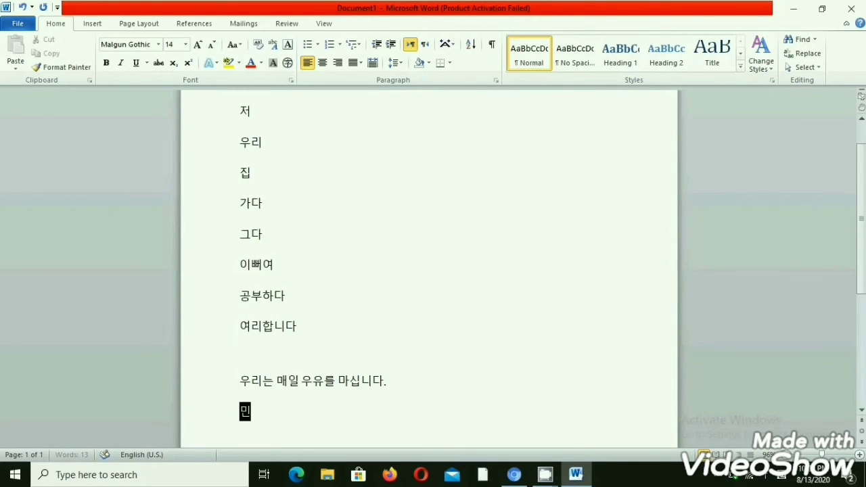
text(ㄴ)
text(수)
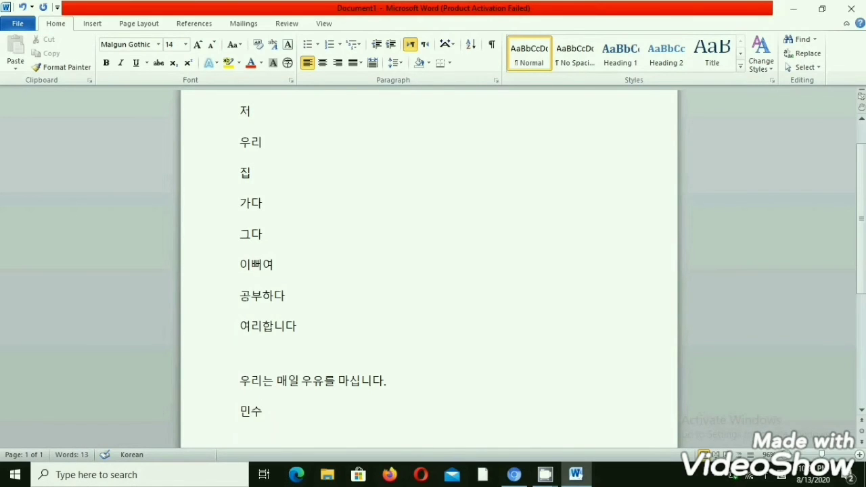
text(ㄴㅓ)
Add 선냉님은 directly after the teacher's given name in the second sentence.
key(BackSpace)
key(BackSpace)
text(ㅅ)
text(ㅓㄴ)
text(ㄴㅐ)
text(ㅇㄴㅣ)
text(ㅁ)
text(ㅇ)
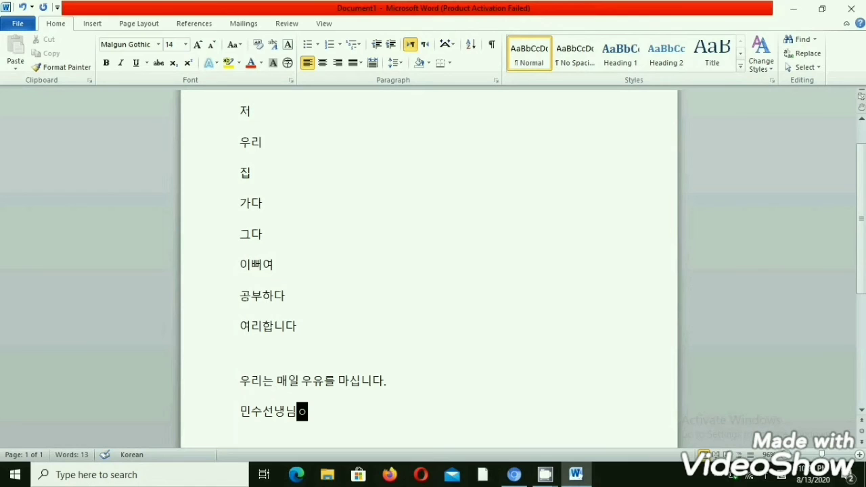
text(ㅡㄴ)
key(alt+shift)
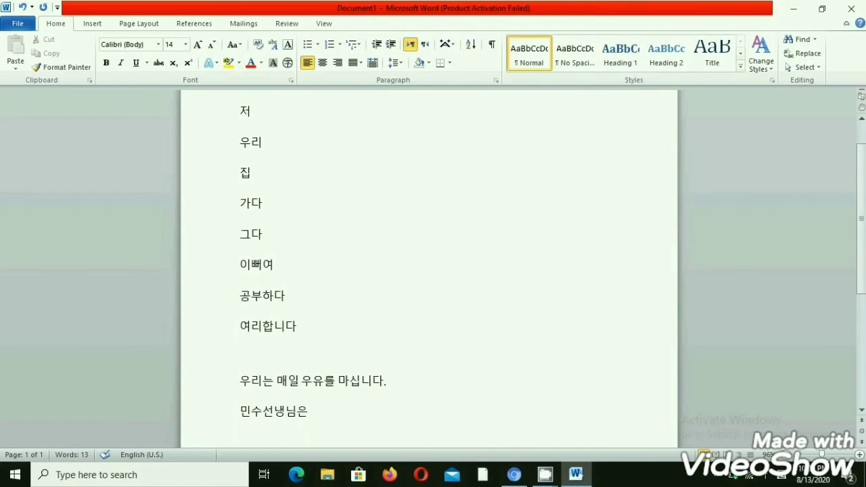
Replace the syllable 냉 with 생 in the teacher's title and return to the end of the line.
key(Home)
key(Right)
key(Right)
key(Right)
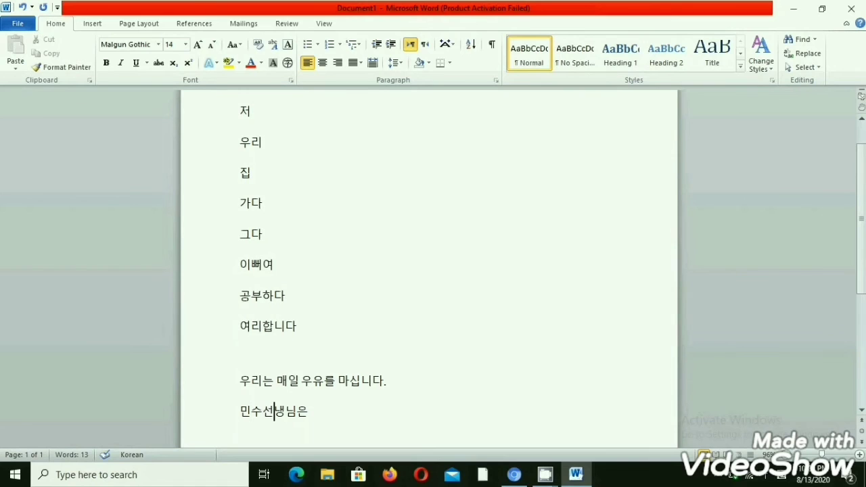
key(Right)
key(BackSpace)
text(새ㅇ)
key(BackSpace)
click(311, 412)
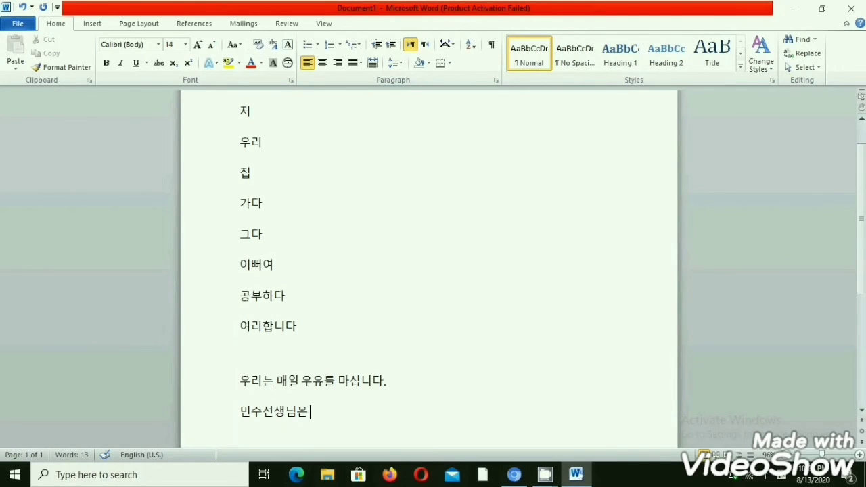
Continue the second sentence with the word 전철로 after 선생님은.
text(전)
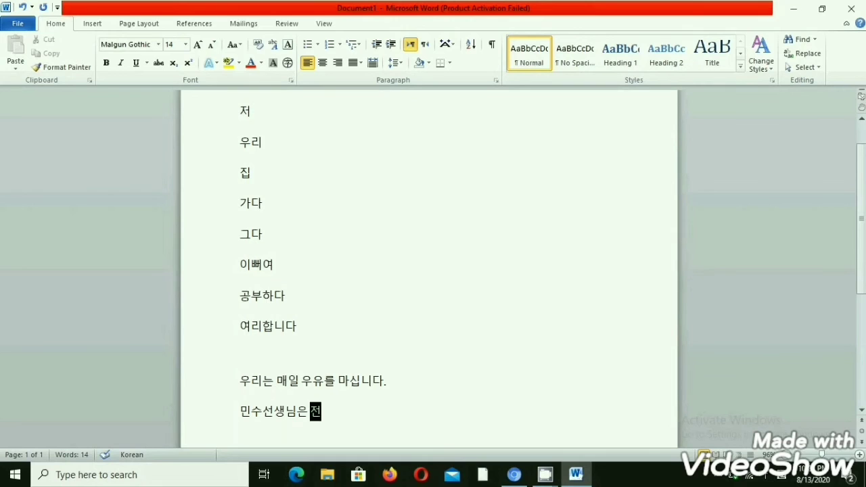
text(ㅊㅓ)
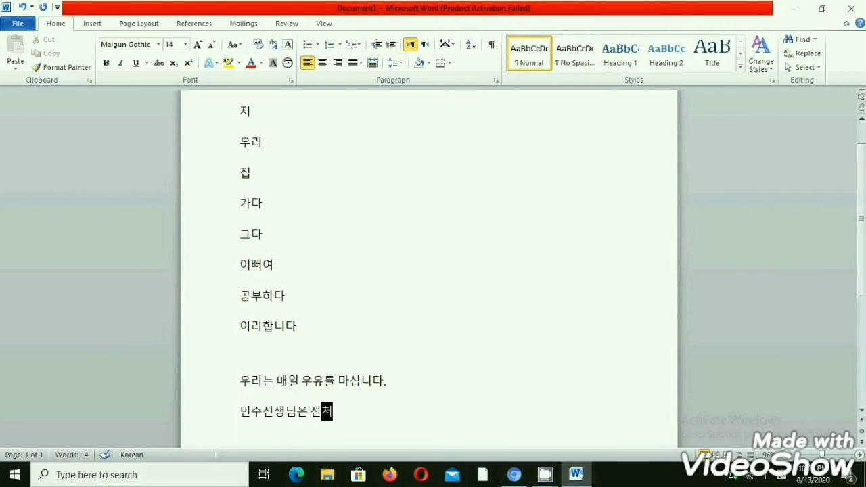
text(ㄹㄹㅗ)
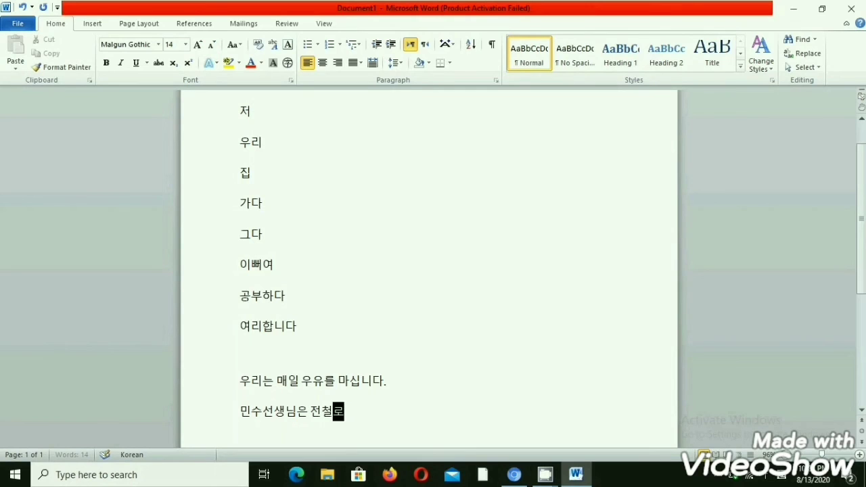
key(alt+shift)
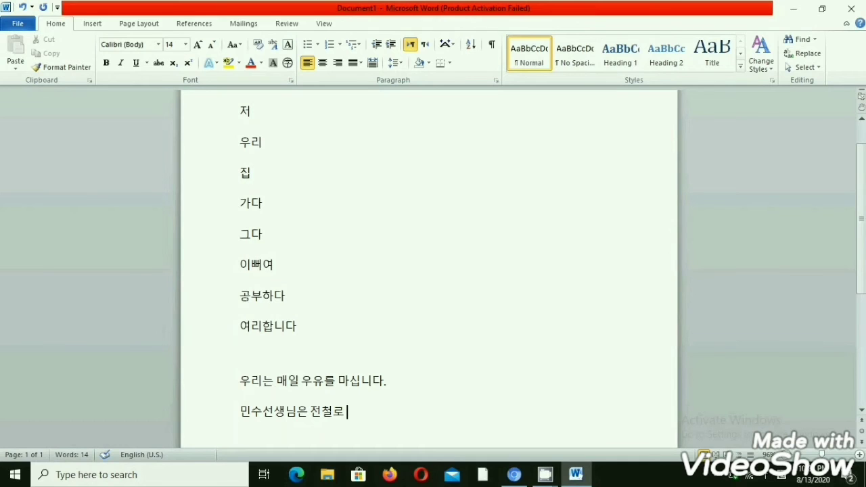
Add the word 학겨에 after 전철로 in the second sentence.
text(하)
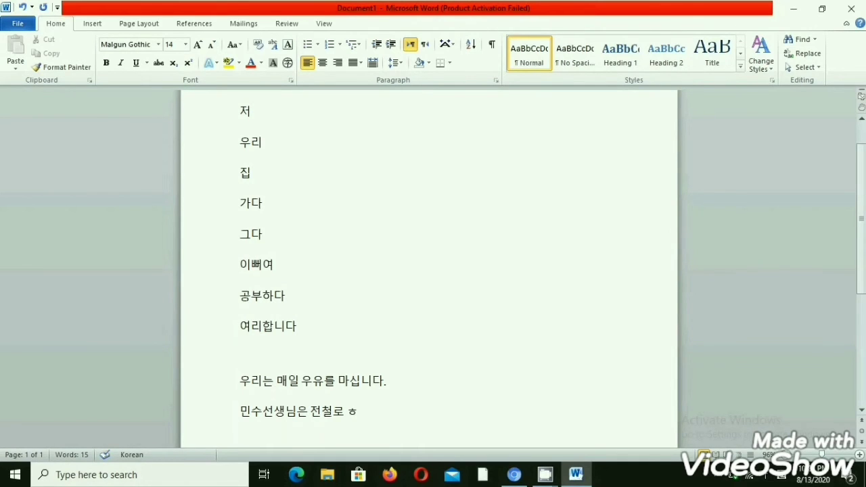
text(ㄱㄱㅕㅇㅔ)
key(Hangul)
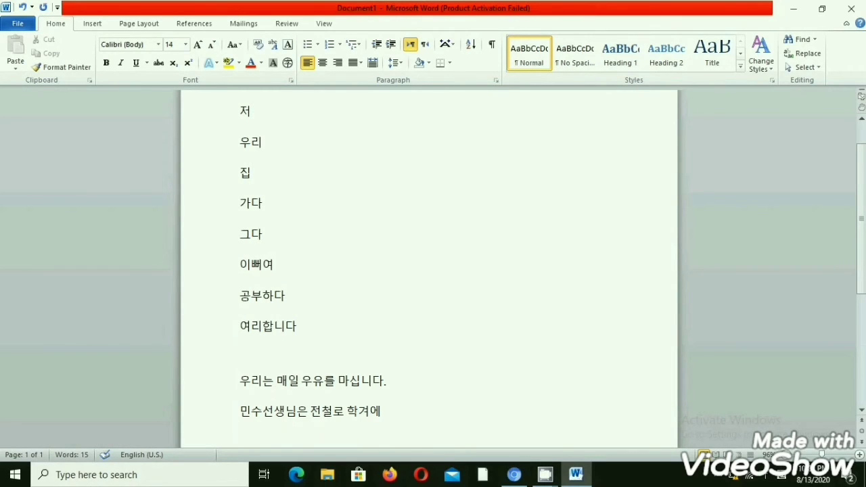
Finish the second sentence with 가십니다 and a full stop.
key(Hangul)
text(가)
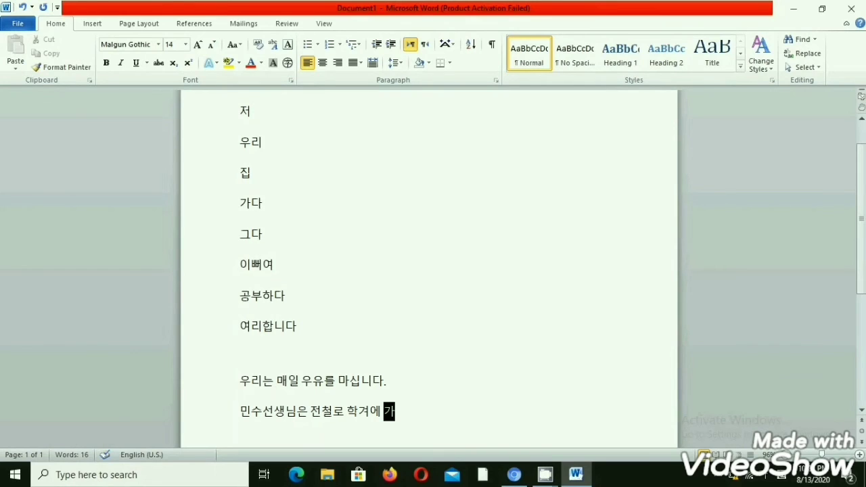
text(십)
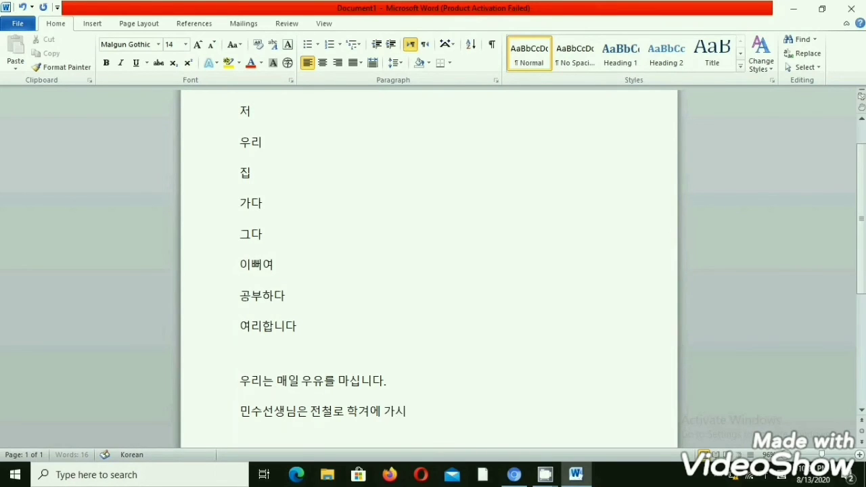
text(니다.)
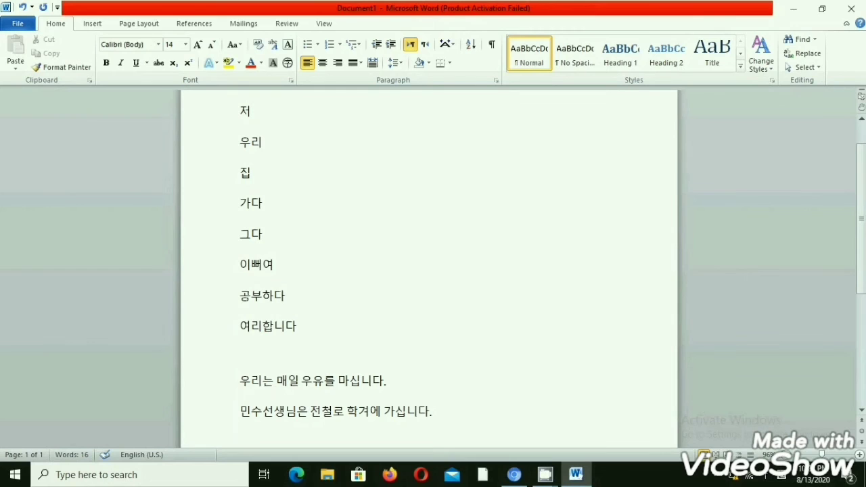
Start a third Korean sentence on a new line with 나와 친구는.
key(Return)
text(나)
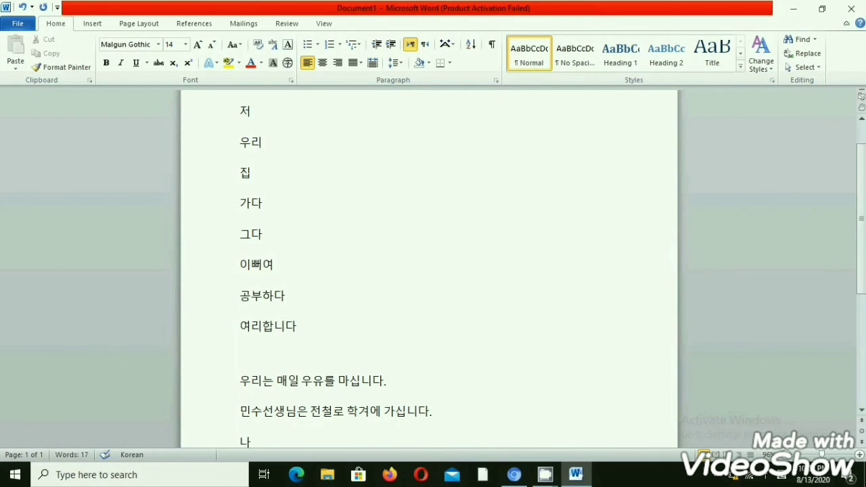
text(ㅇㅗㅏ)
key(alt+shift)
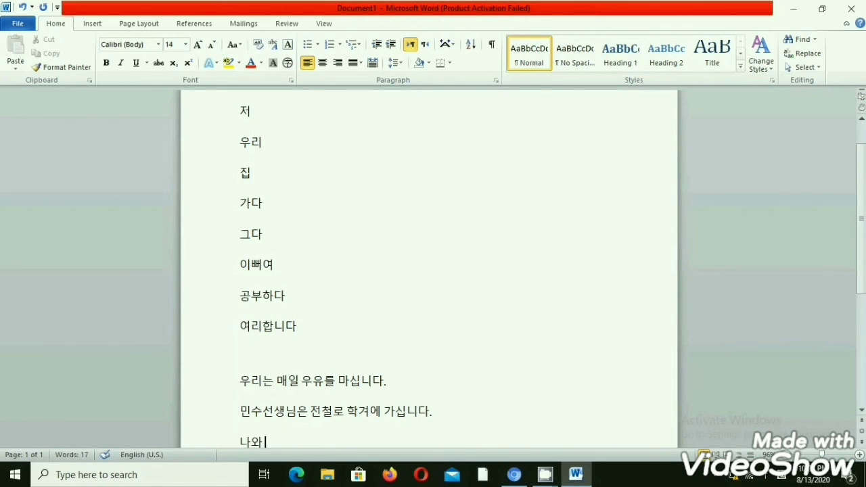
key(alt+shift)
text(ㅊㅣㄴㄱ)
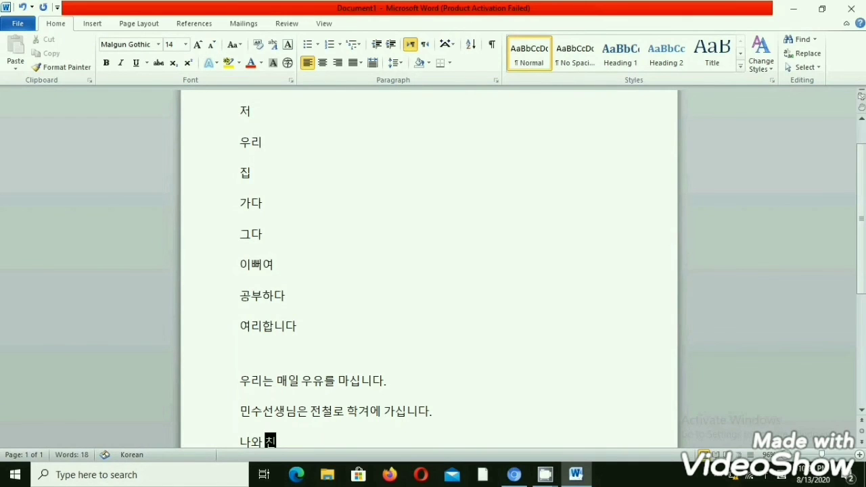
text(ㅜㄴㅡㄴ)
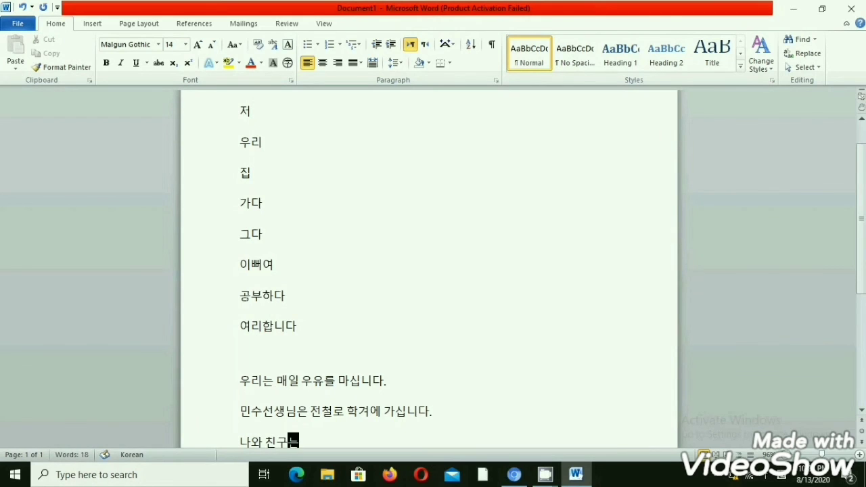
key(alt+shift)
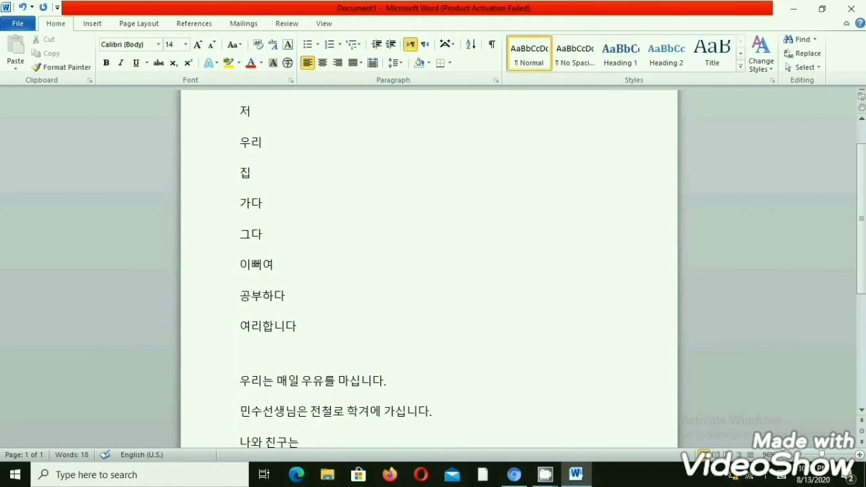
Continue the third sentence with the word 지금 after 친구는.
text(ㅈㅣㄱ)
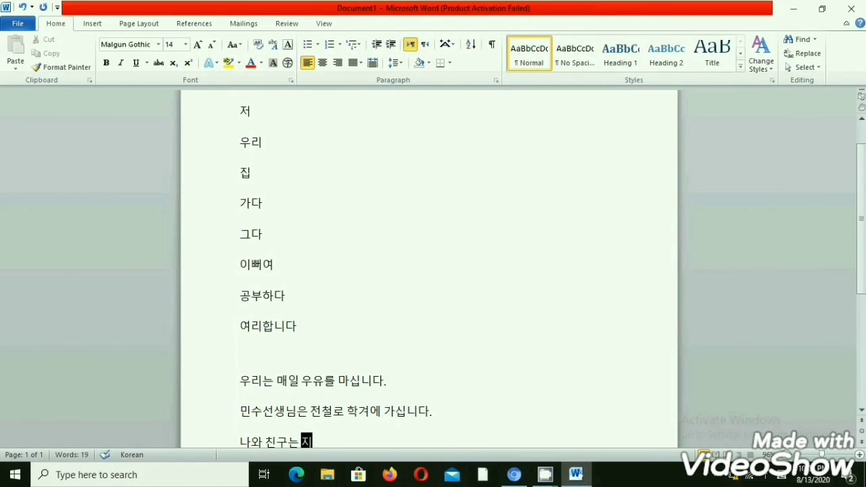
text(ㅡㅁ)
key(alt+shift)
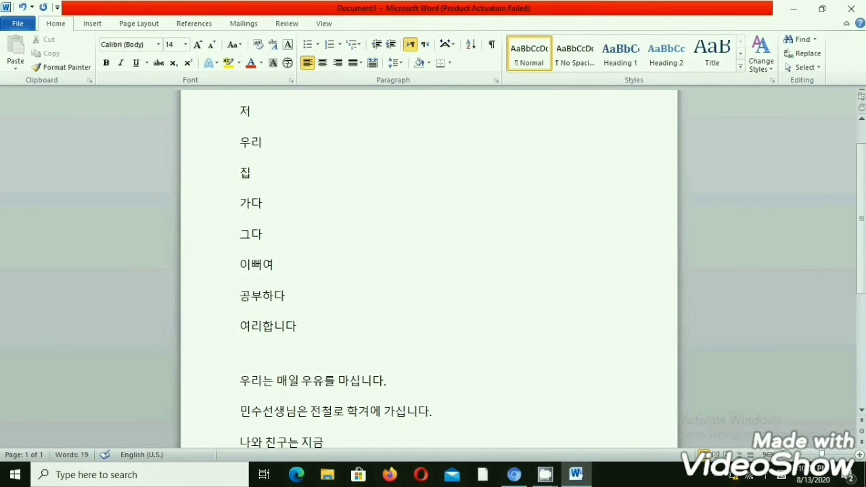
Add the word 첨심을 after 지금 in the third sentence.
key(alt+shift)
text(ㅊㅓㅁ)
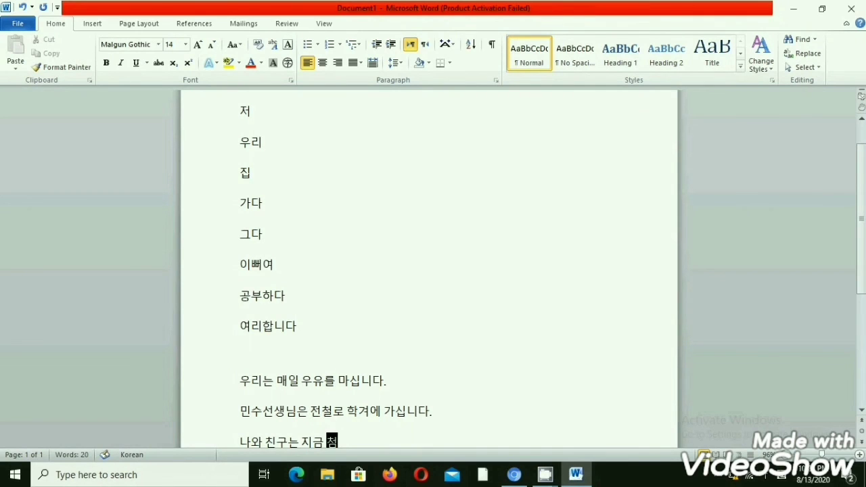
text(ㅅㅣㅁㅇㅡ)
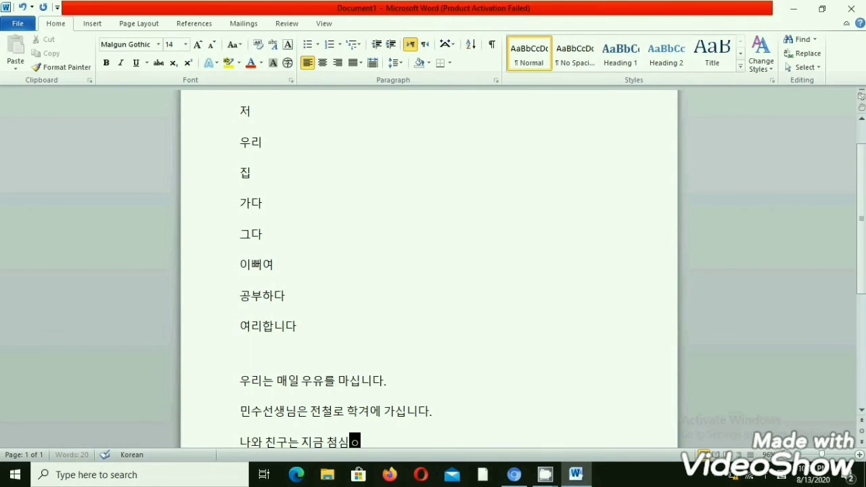
text(ㄹ)
key(alt+shift)
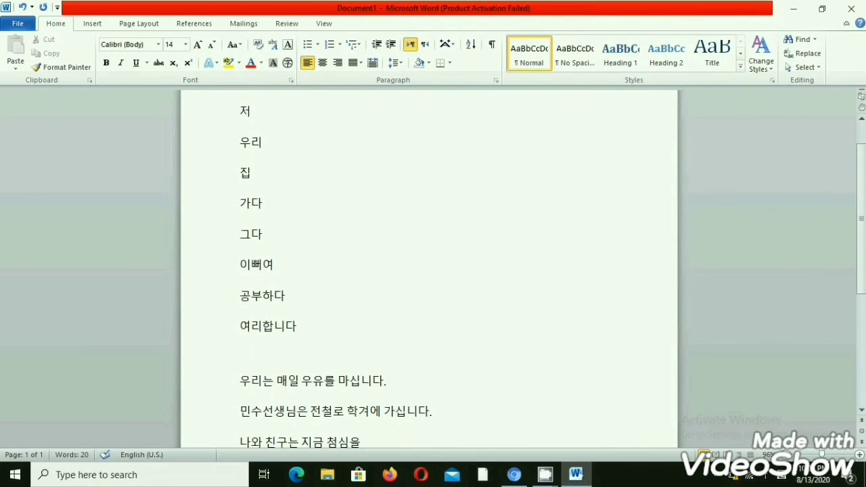
Add the word 먹고 after 첨심을 in the third sentence.
text(ㅁㅓ)
text(ㄱ)
text(ㄱ)
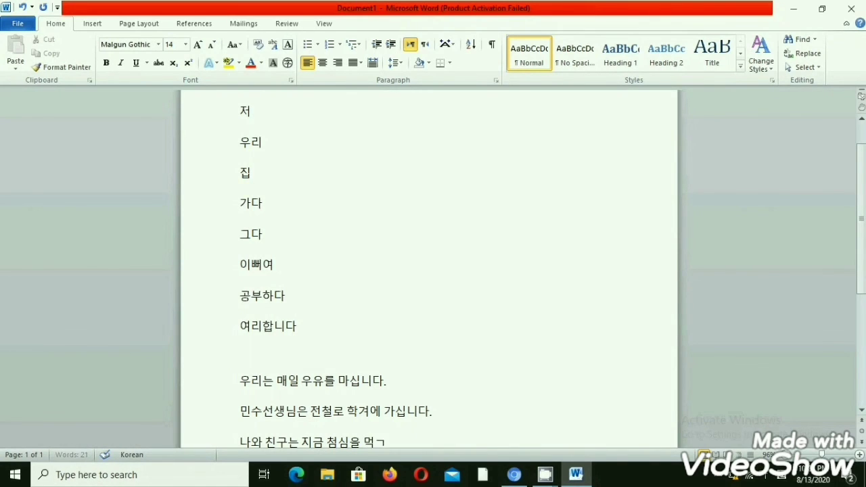
text(ㅗ ㅇ)
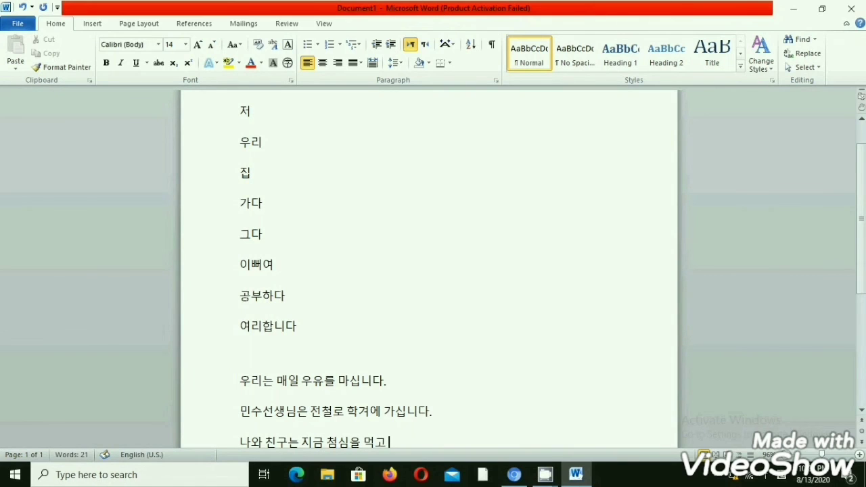
text(ㅣ)
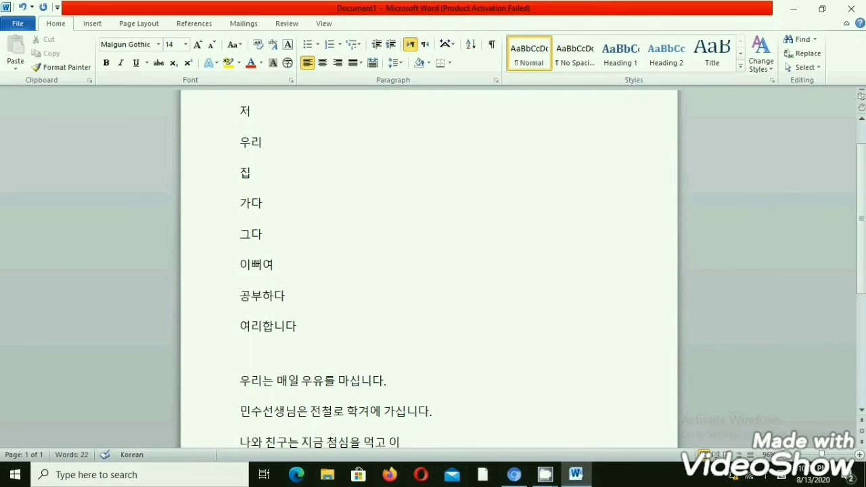
Finish the third sentence with 있어여 and a full stop.
text(ㅆㅇㅓㅇㅕ)
key(alt+shift)
text(.)
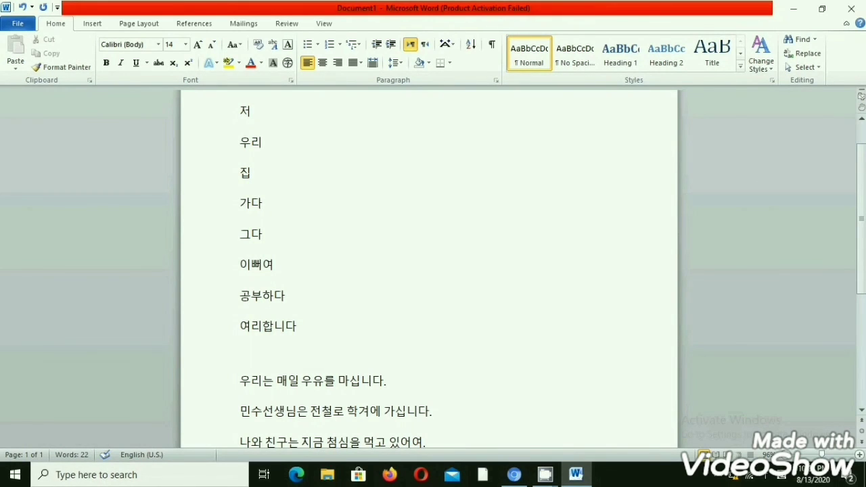
Start a fourth Korean sentence on a new line with 그사람이.
key(Return)
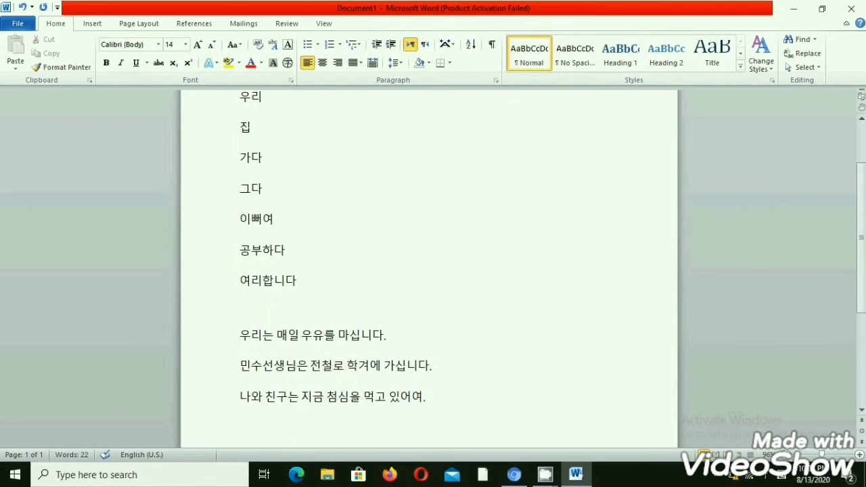
text(그)
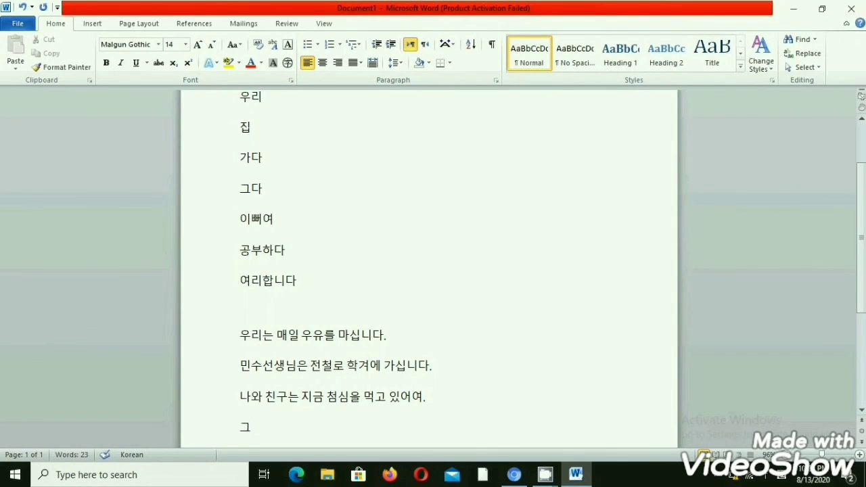
text(ㅅㅏㄹㅏㅁㅇㅣ)
key(alt+shift)
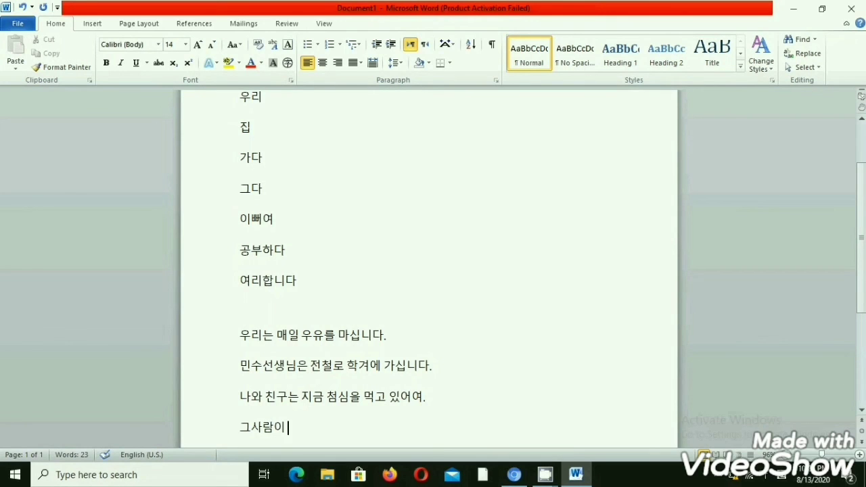
Add the word 나에게 after 그사람이 in the fourth sentence.
key(alt+shift)
text(ㄴㅏㅇㅔ)
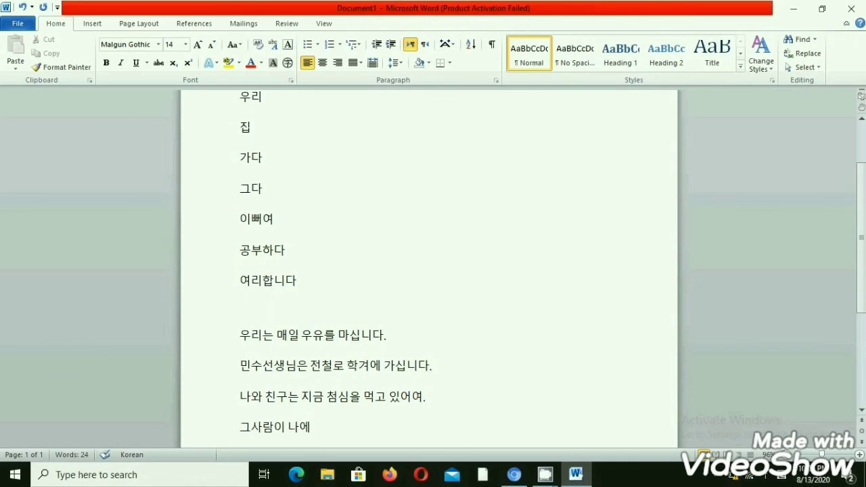
text(ㅅㅔ)
key(BackSpace)
key(BackSpace)
text(ㄱㅔ)
key(alt+shift)
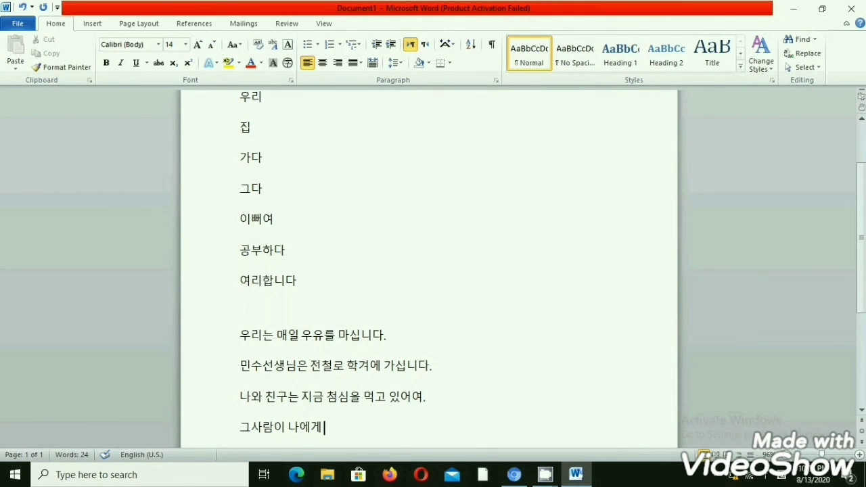
Add the word 한국어를 after 나에게 in the fourth sentence.
text(ㅎㅏㄴ)
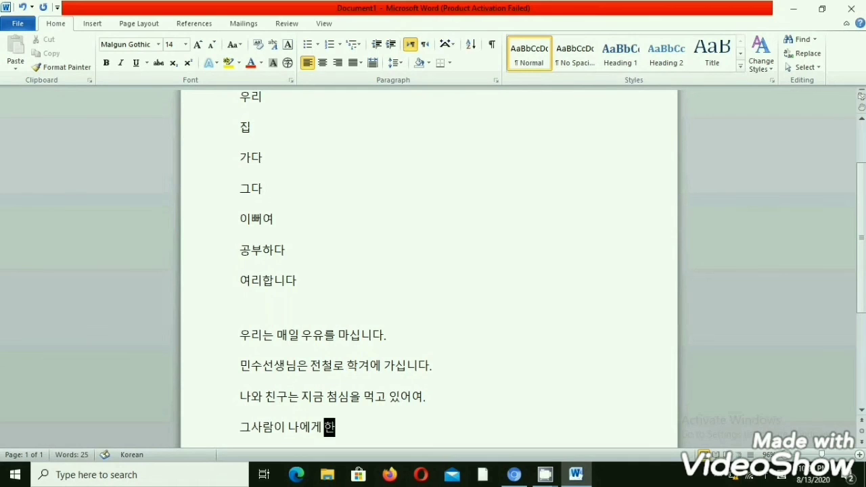
text(ㄱㅜㄱㅇㅓㅇ)
key(BackSpace)
text(ㄹㅡㄹ)
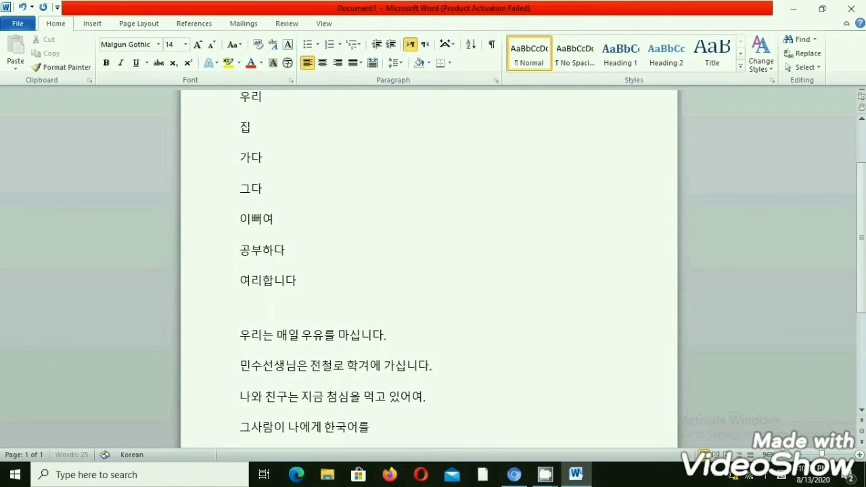
key(alt+shift)
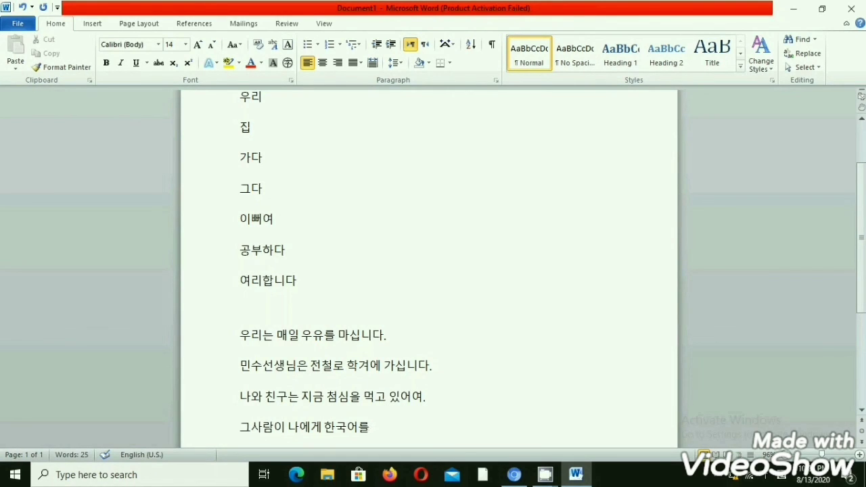
key(alt+shift)
text(ㄱㅏㄹㅡ)
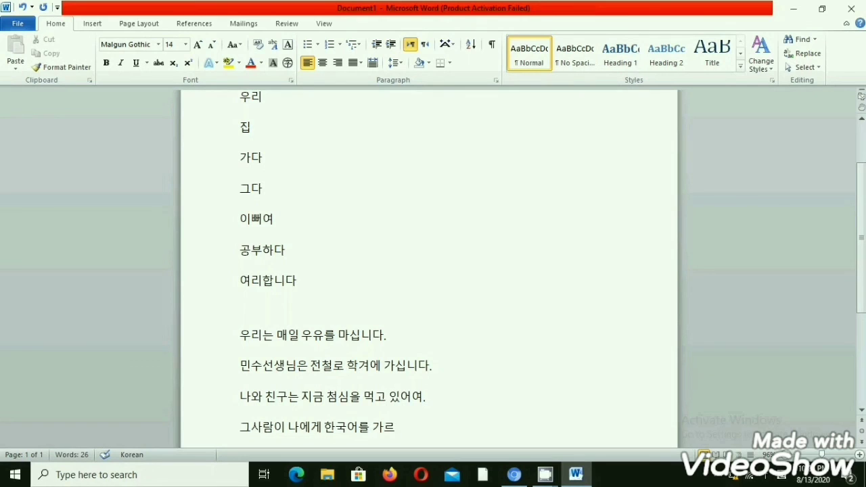
text(ㅊㅑㅆ)
key(BackSpace)
key(BackSpace)
text(ㅕ)
text(어)
text(ㅇㅕ)
text(.)
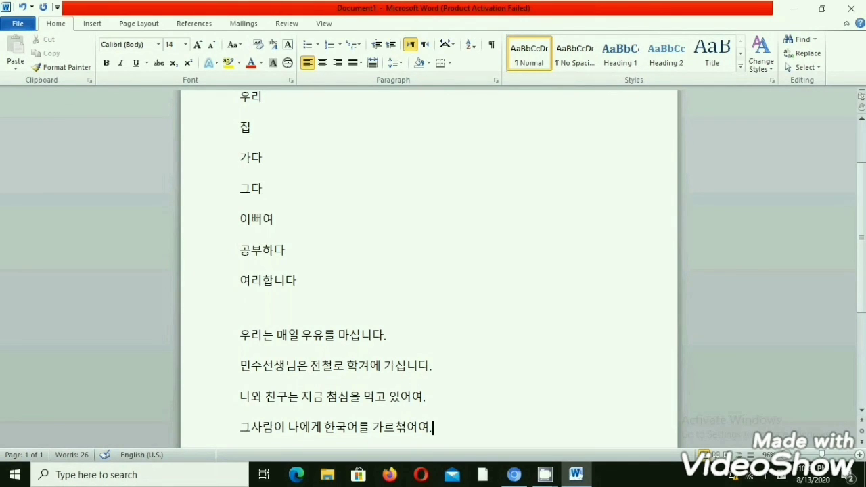
key(BackSpace)
key(BackSpace)
key(BackSpace)
key(BackSpace)
key(BackSpace)
key(BackSpace)
key(BackSpace)
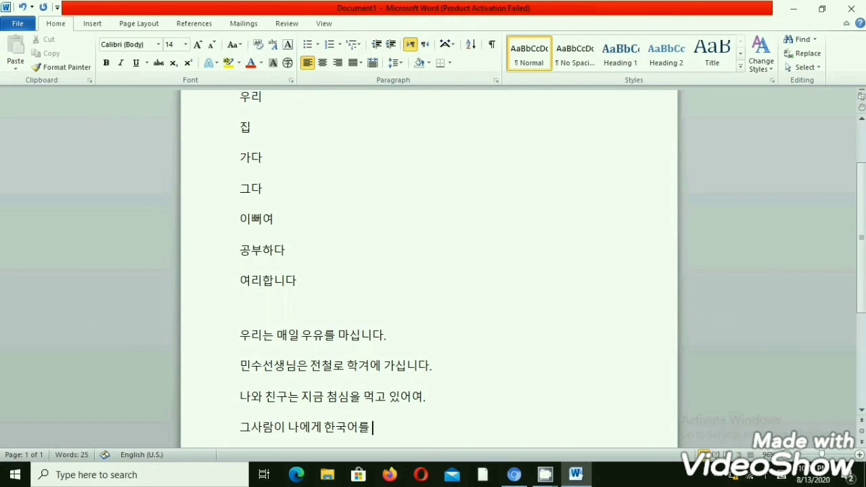
Finish the fourth sentence with 가르쳤어여 and a full stop after 한국어를.
text(갈)
text(르)
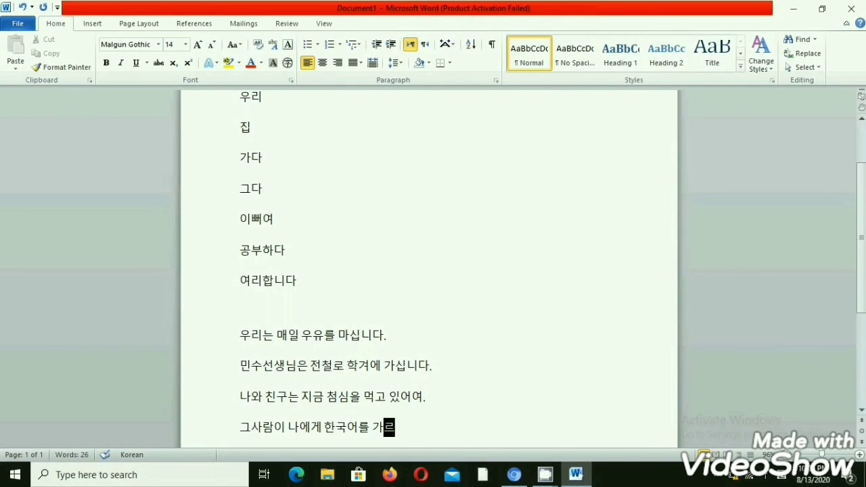
text(ㅊㅕㅆ)
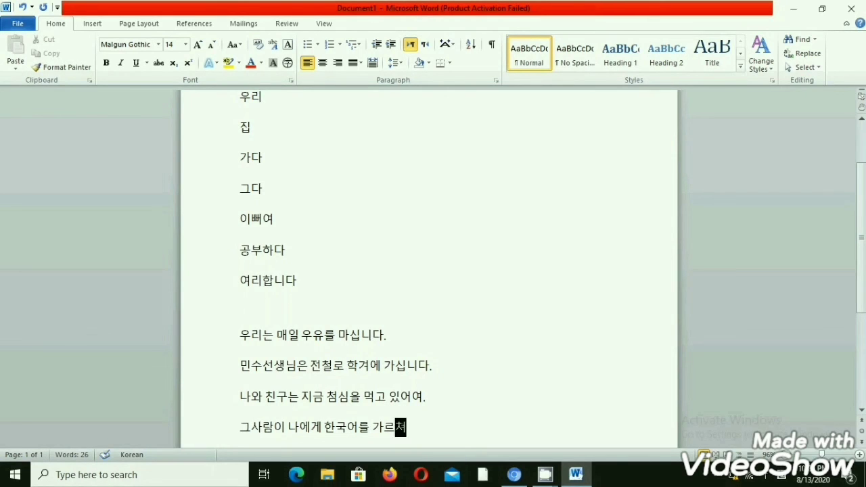
text(ㅇㅓ)
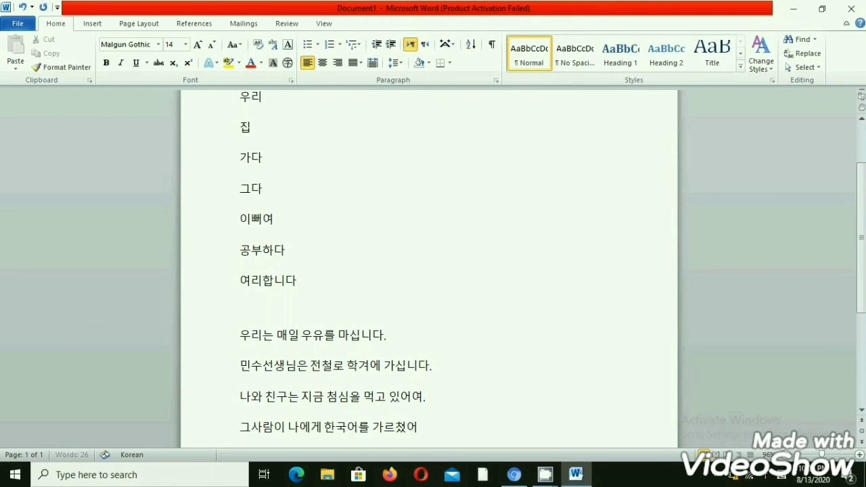
text(ㅇㅕ)
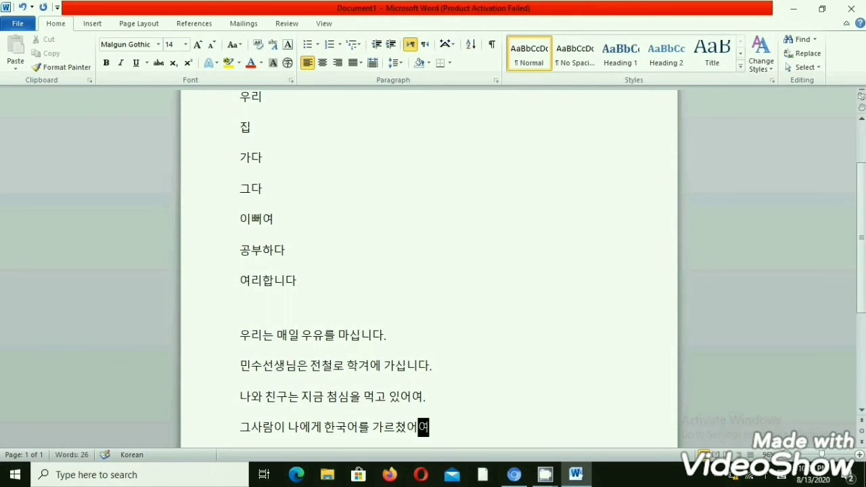
key(alt+shift)
text(.)
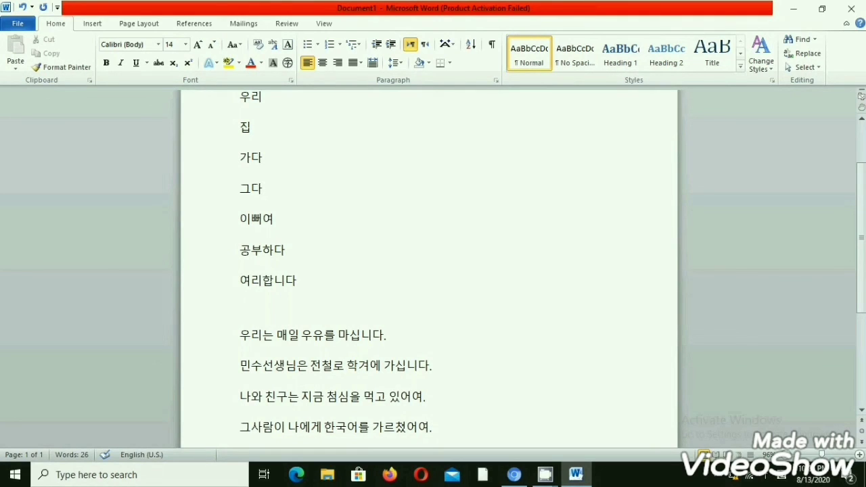
click(240, 428)
click(289, 428)
key(ctrl+Right)
key(ctrl+Right)
key(ctrl+Left)
key(ctrl+Right)
key(alt+shift)
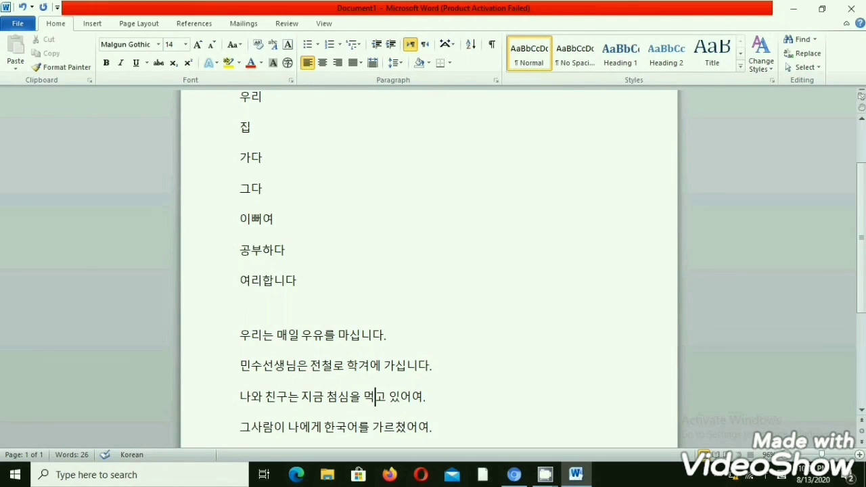
key(Up)
click(375, 397)
key(Down)
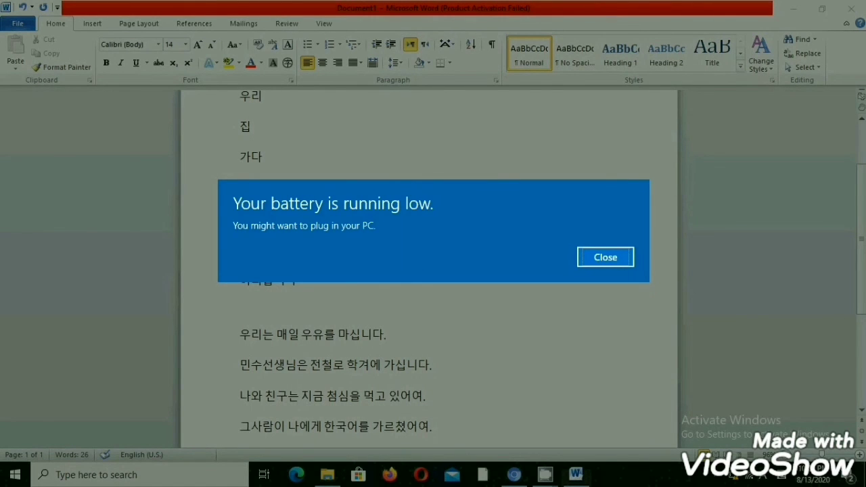
Dismiss the low-battery notification to return to the document.
key(Return)
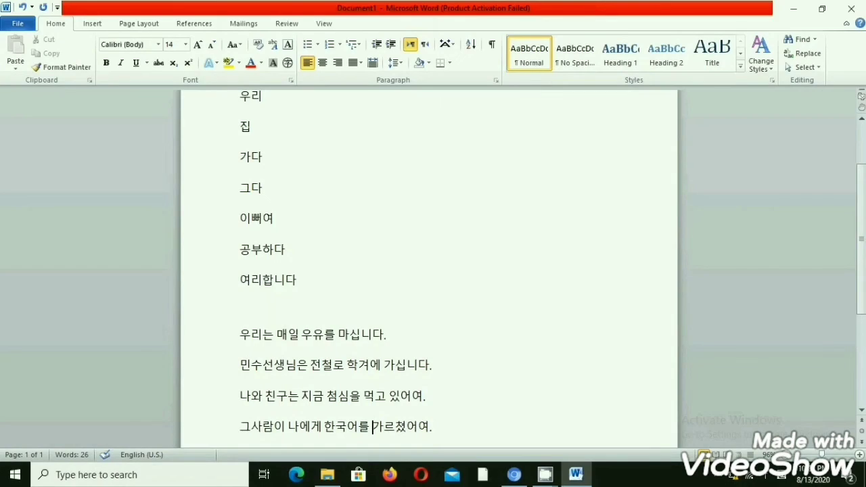